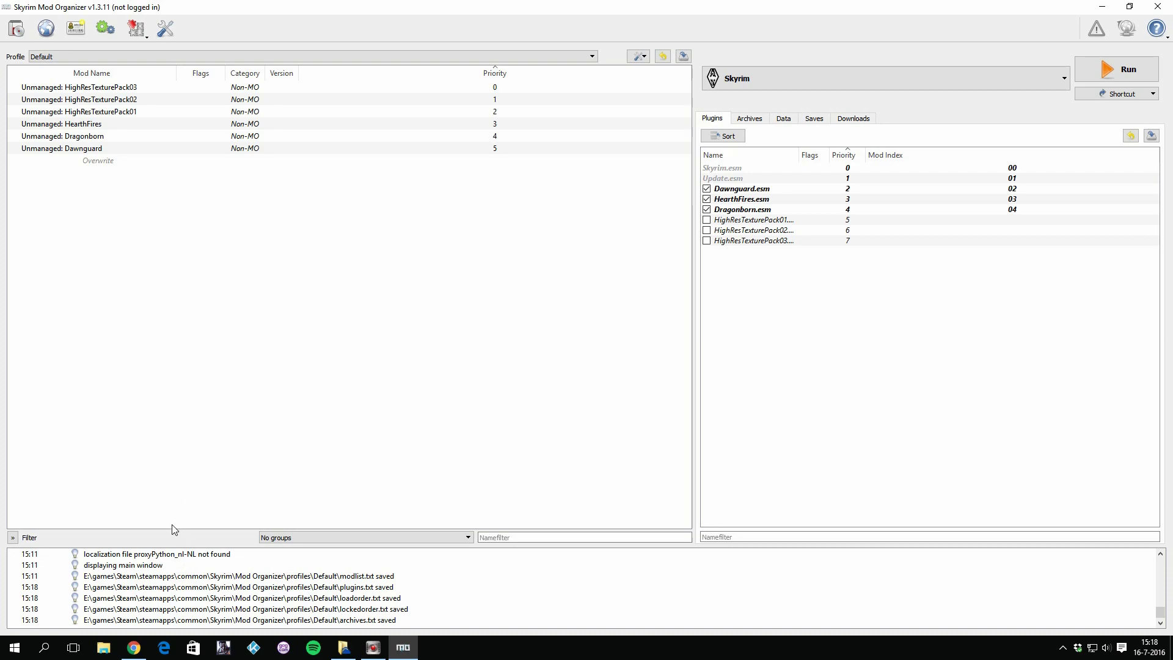
Switch to the YouTube 'Mod Organizer : Introduction' tutorial video in the browser.
click(137, 648)
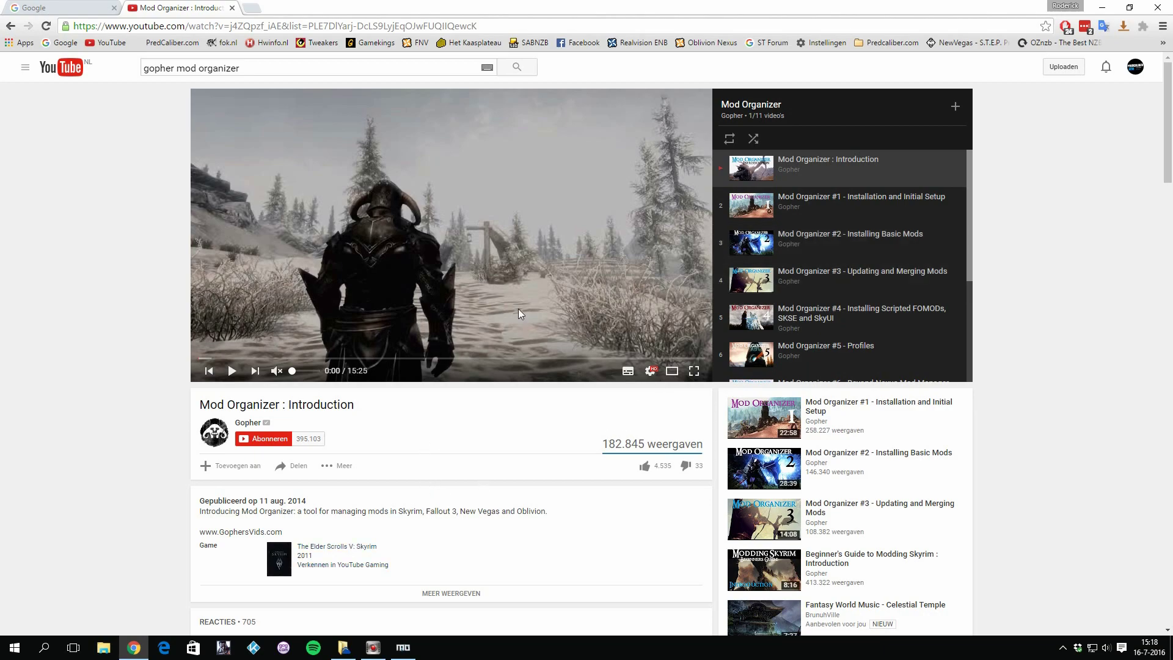
Return to Mod Organizer, open the Profiles dialog and select the Default profile.
click(408, 654)
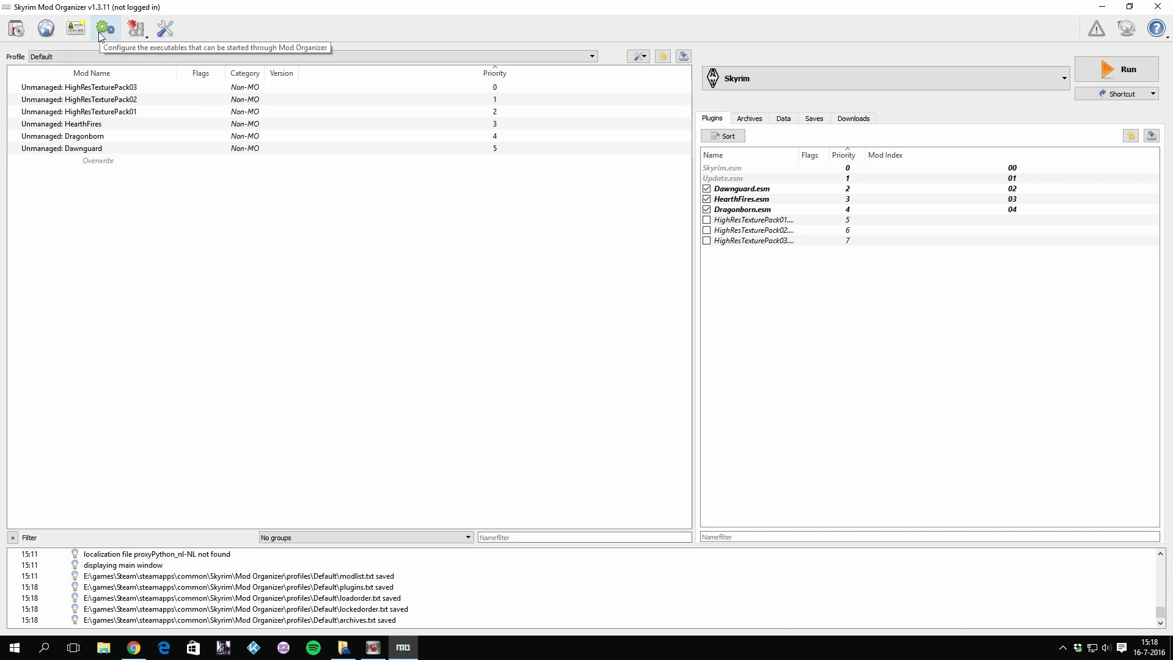
click(76, 31)
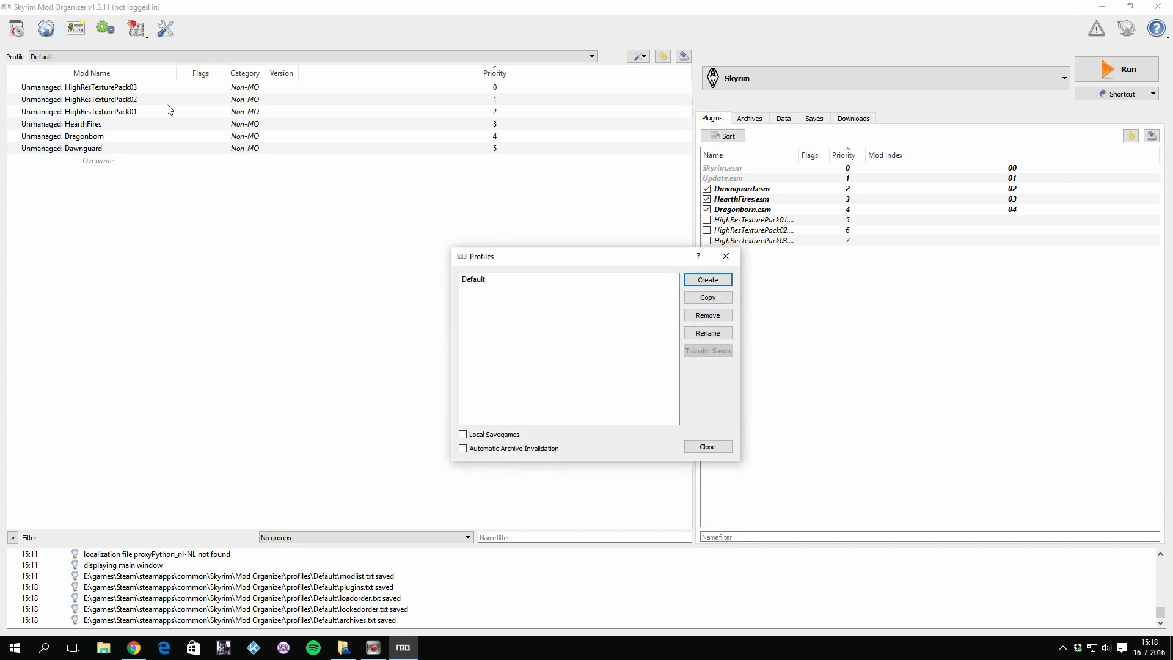
click(484, 278)
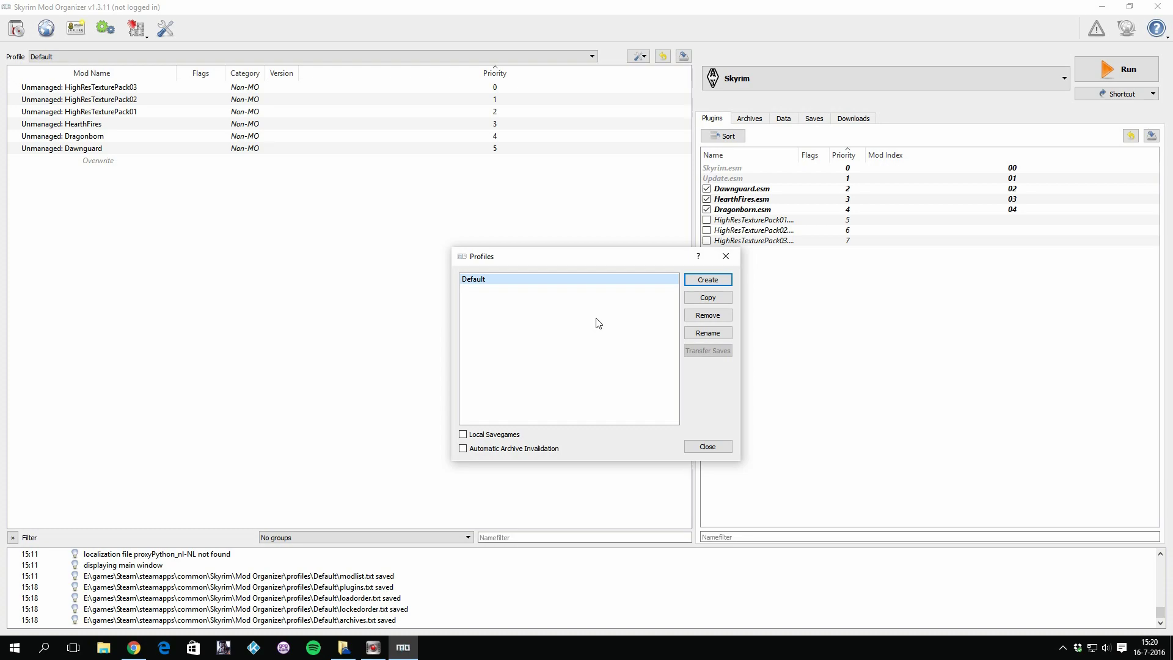
Close the Profiles dialog to get back to the Default profile's mod list.
click(373, 648)
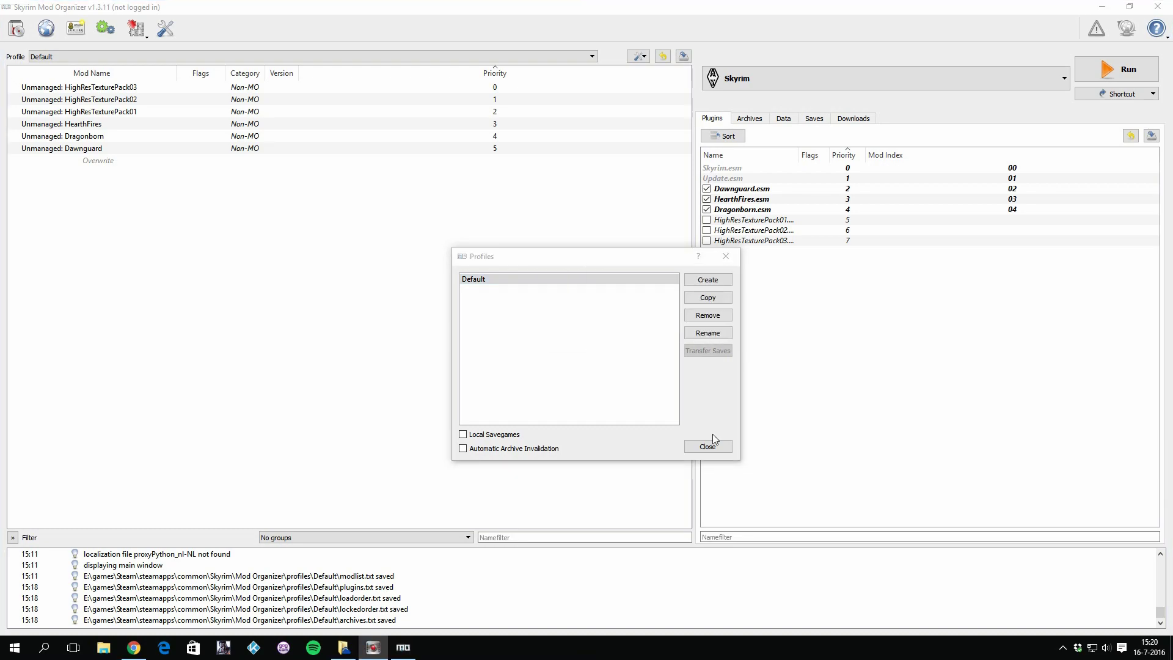
click(715, 445)
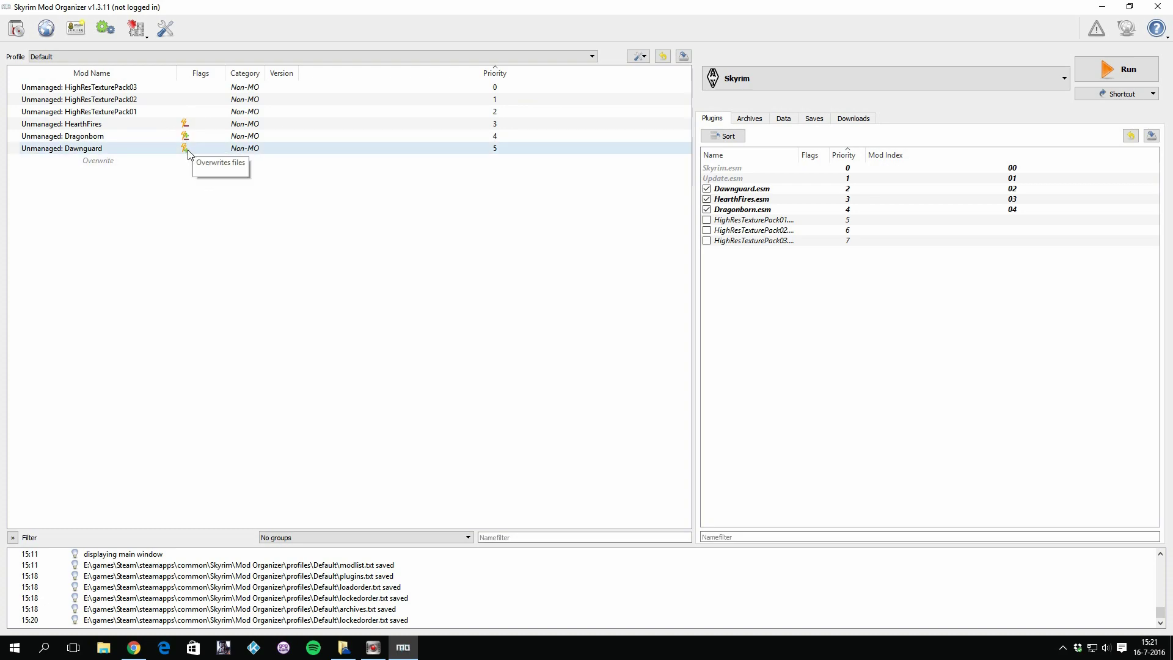
click(127, 152)
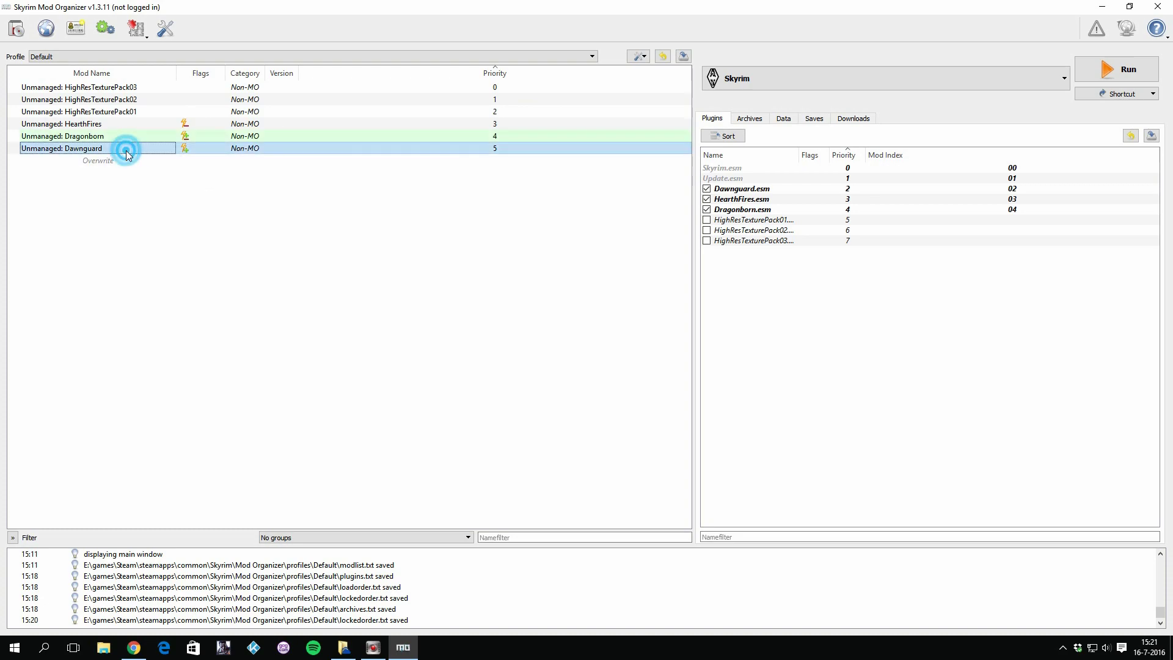
click(126, 152)
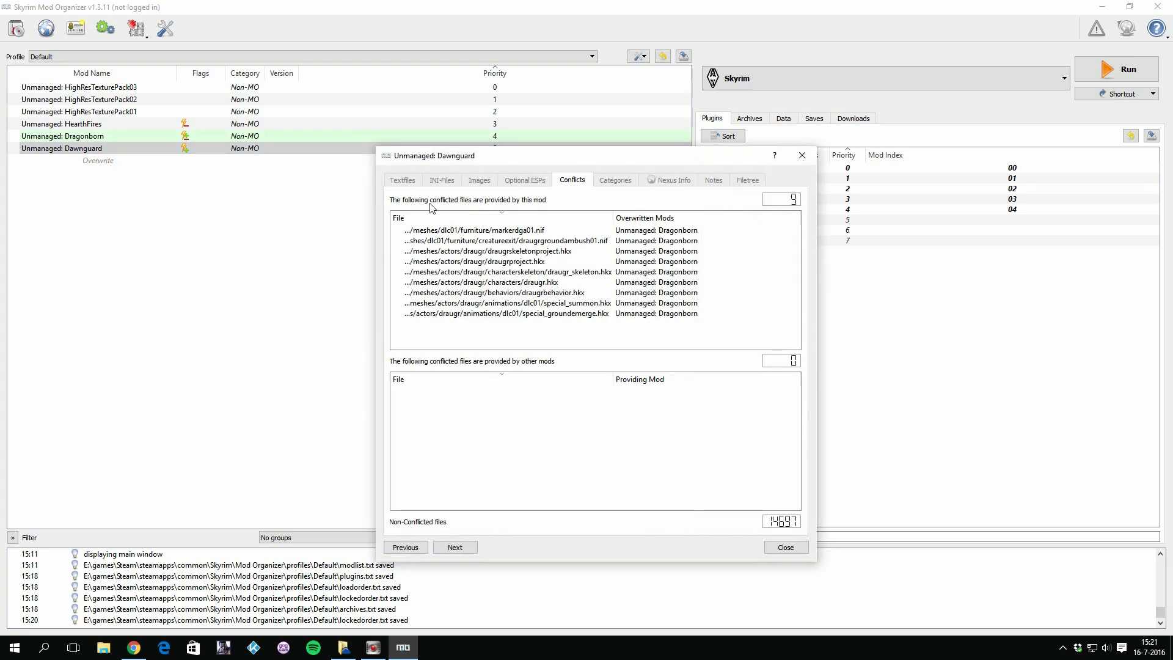
click(800, 159)
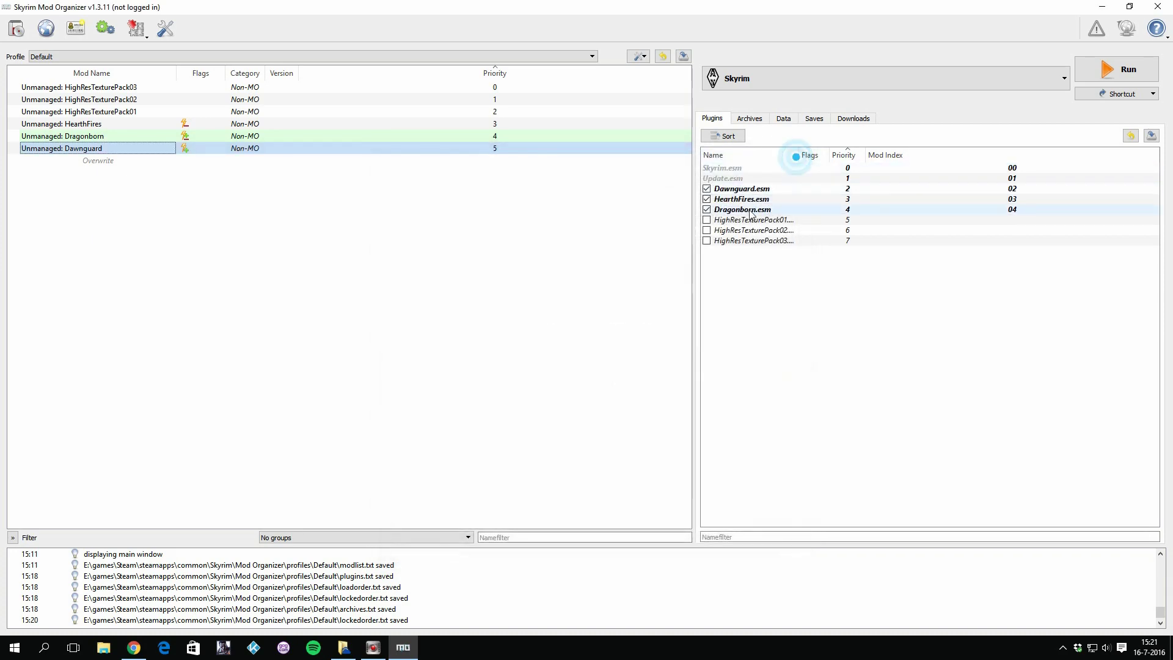
List the Skyrim save games and inspect the info cards for Save 38 and nearby saves.
click(814, 118)
click(780, 187)
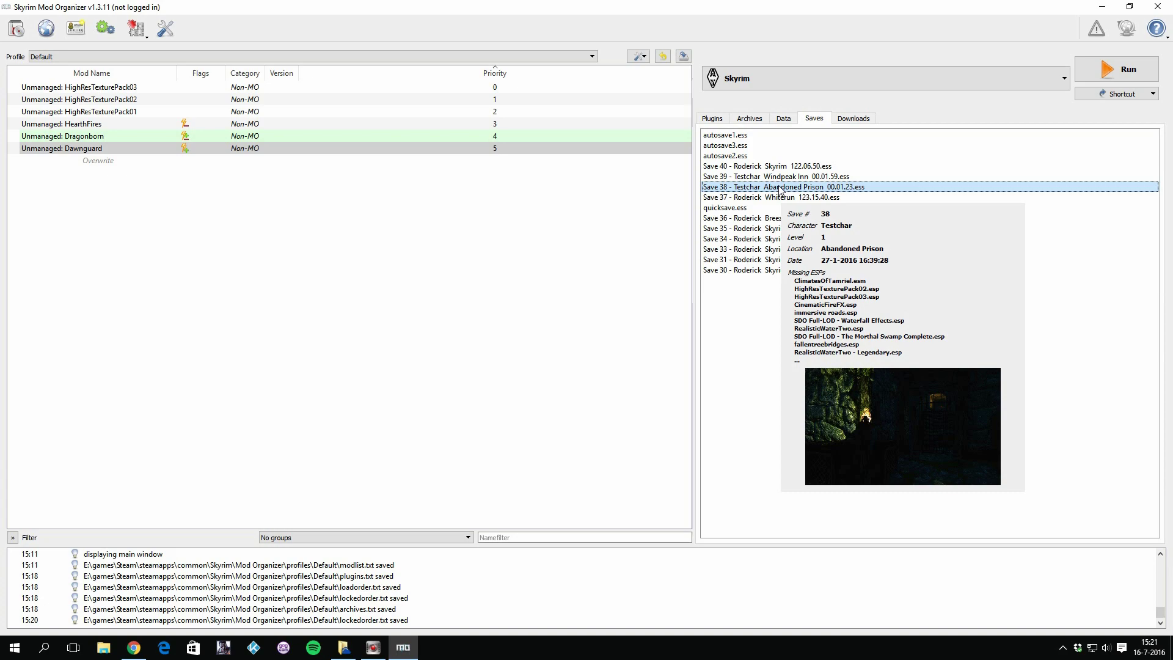
mouse_move(774, 176)
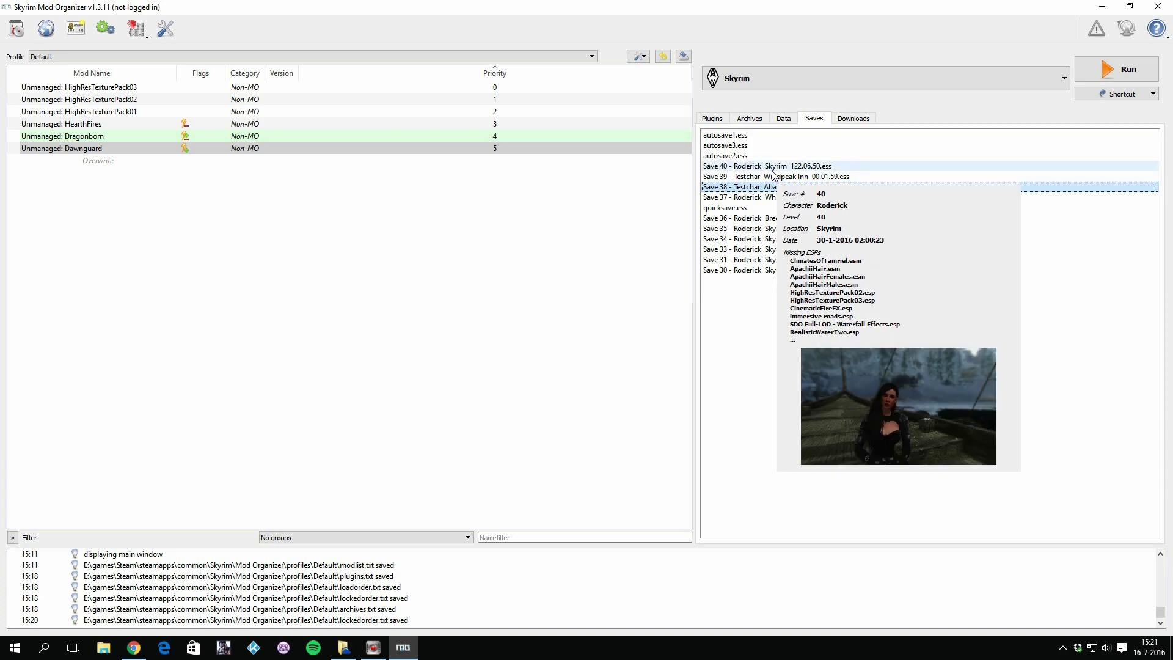
mouse_move(716, 174)
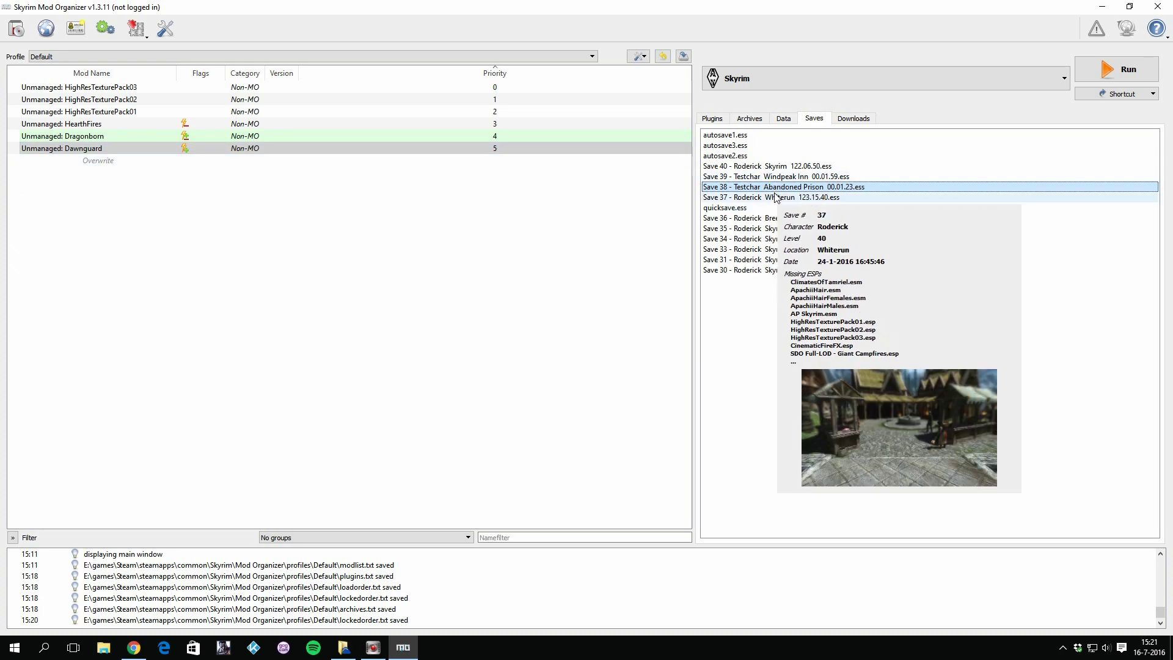
mouse_move(775, 229)
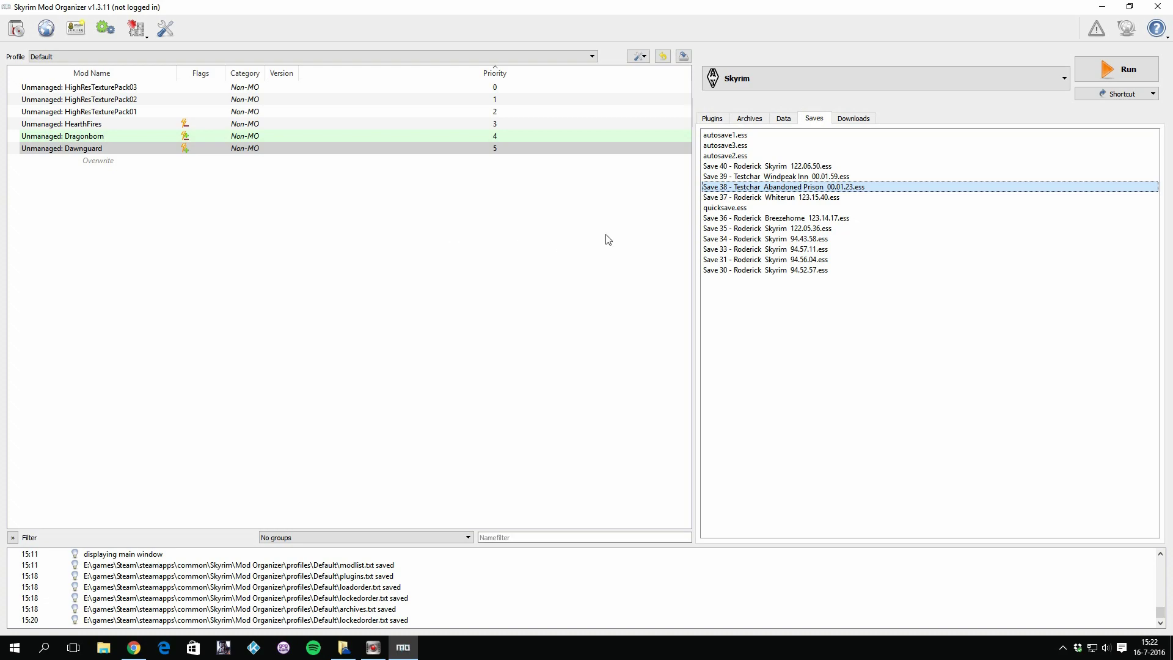
Bring the YouTube Mod Organizer introduction video back in front.
mouse_move(746, 209)
Bring the YouTube tutorial forward and scroll through its Mod Organizer playlist panel.
mouse_move(145, 652)
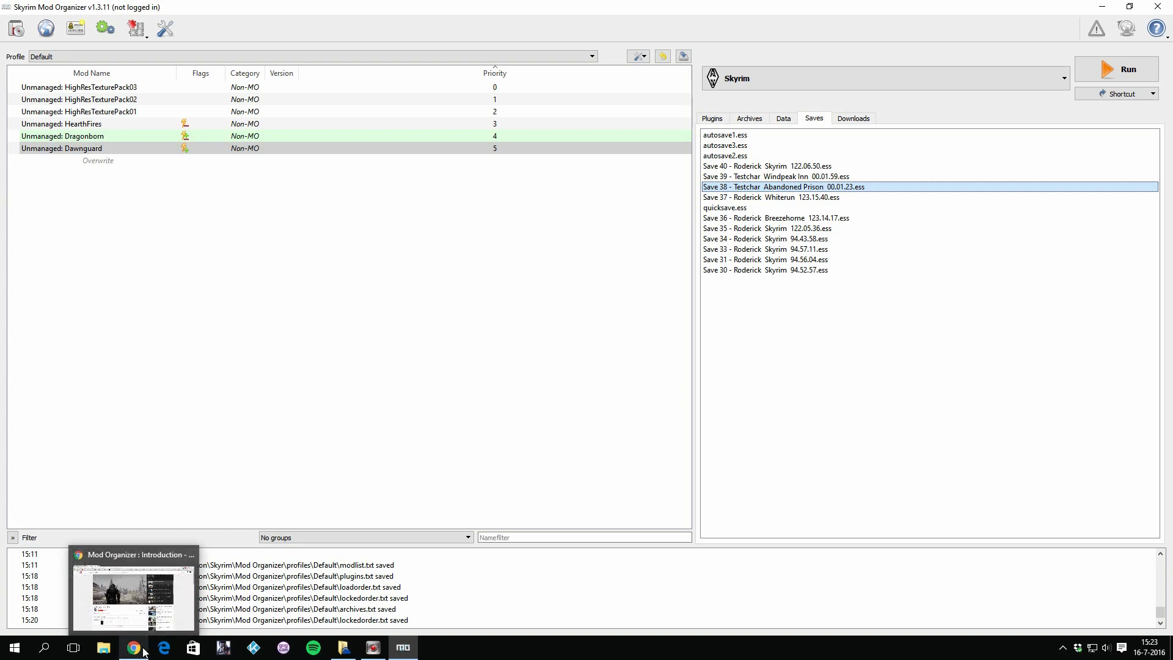
click(136, 608)
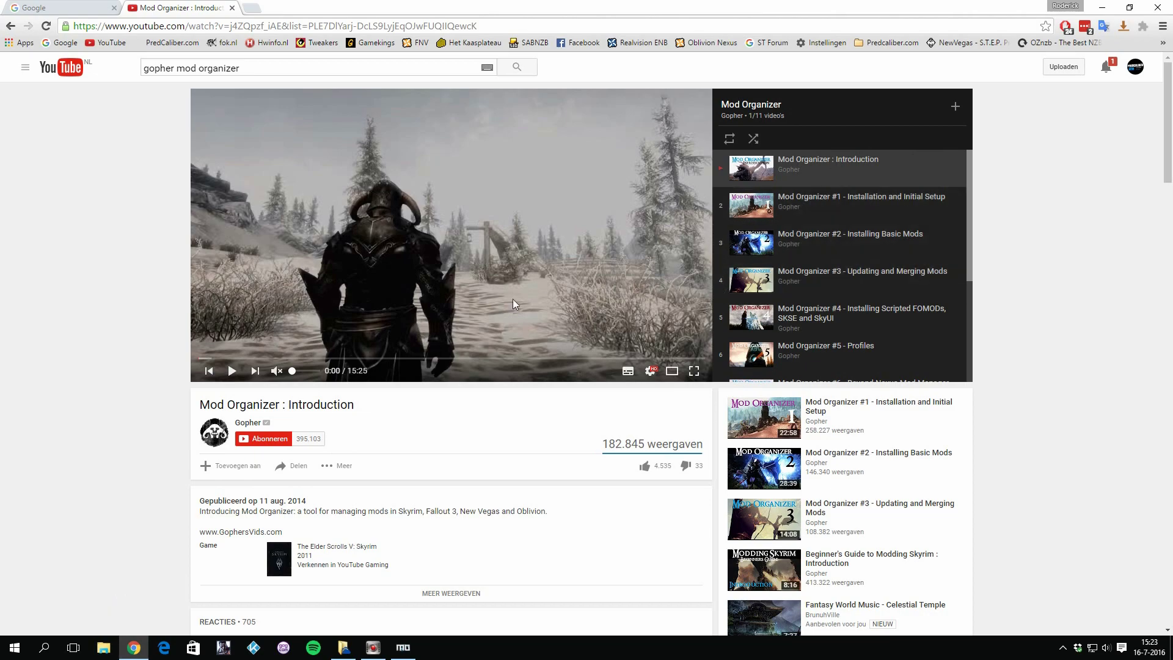
scroll(874, 275, down, 3)
scroll(873, 275, up, 3)
Return to Mod Organizer, then set it aside to reveal the Windows desktop.
click(402, 649)
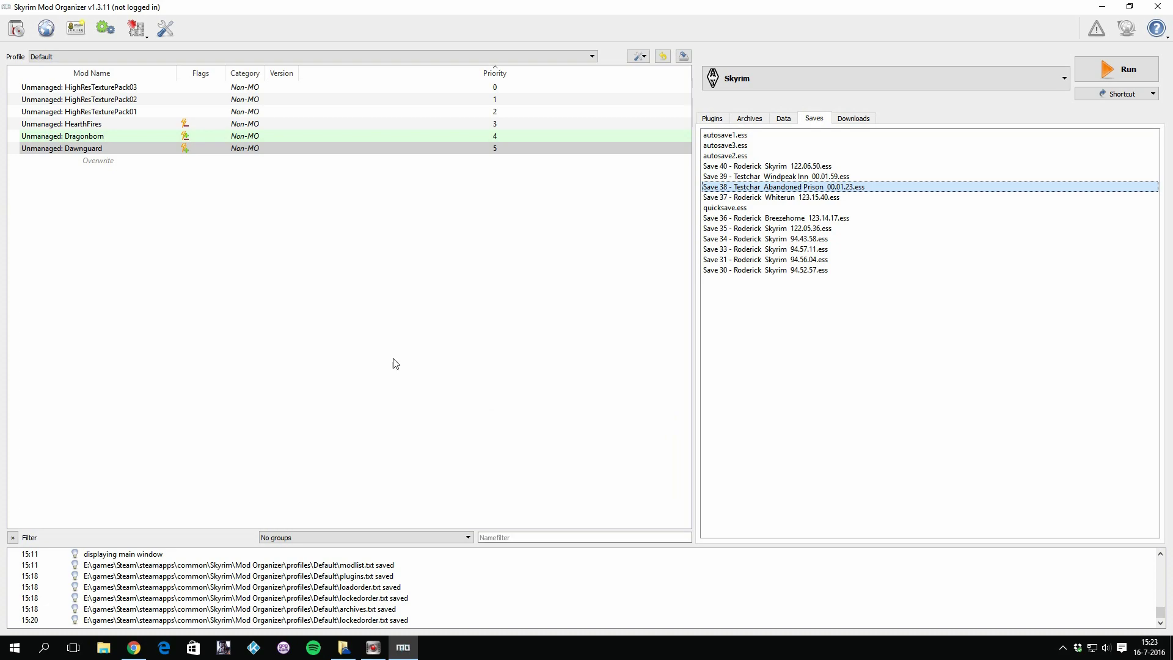
click(374, 648)
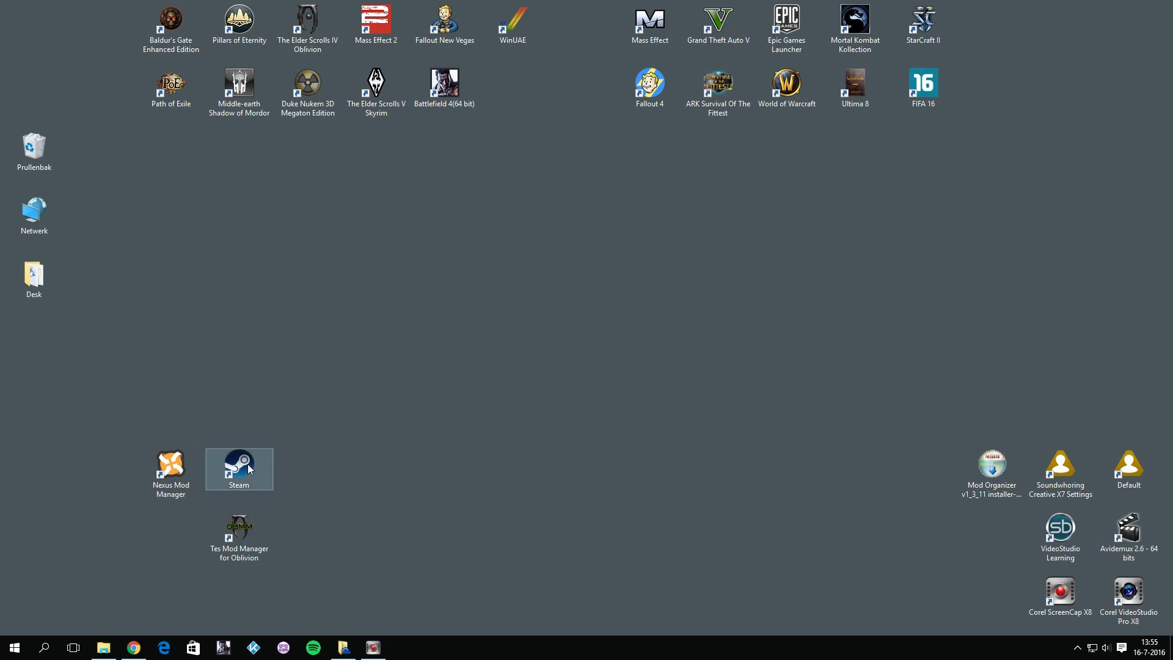
Open the STEP wiki 'Make Skyrim Vanilla Again' guide in Chrome and show hidden tray icons.
click(133, 647)
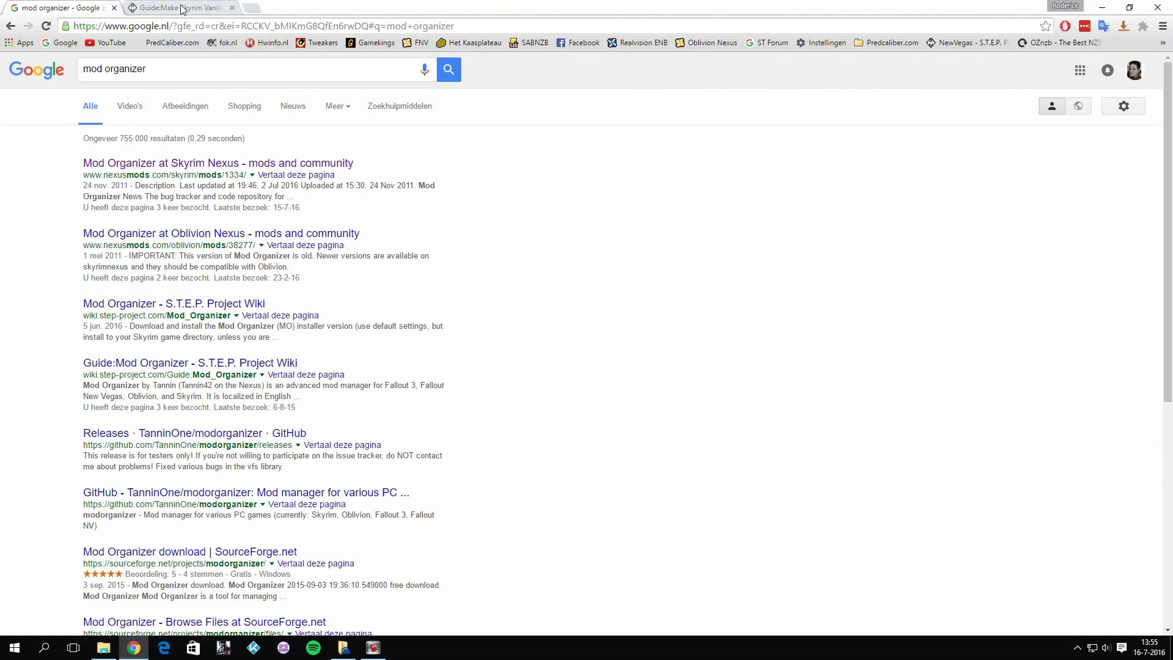
click(181, 8)
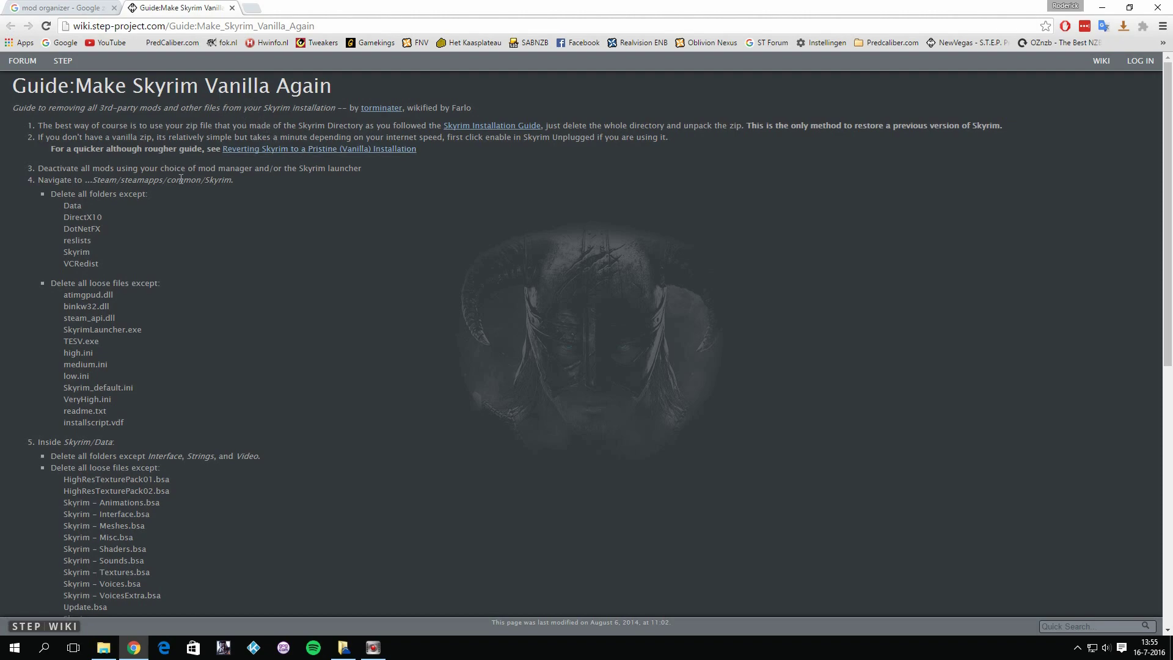
click(1077, 647)
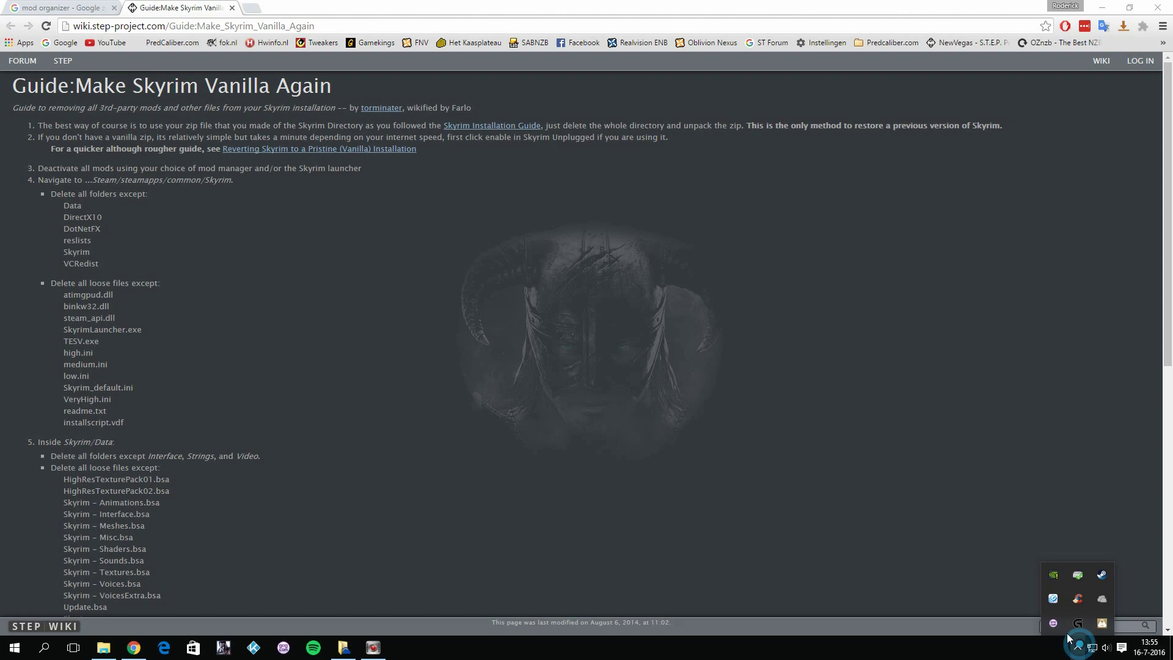
Open the Steam library on The Elder Scrolls V: Skyrim via the tray Steam menu.
right_click(1100, 578)
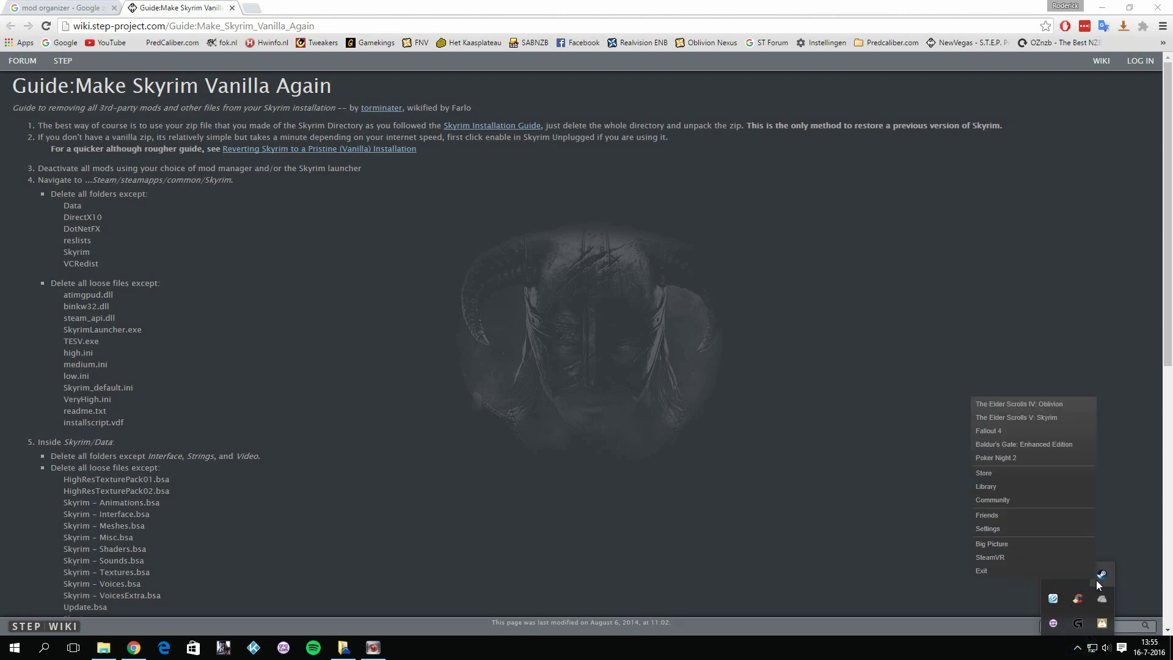
click(1013, 491)
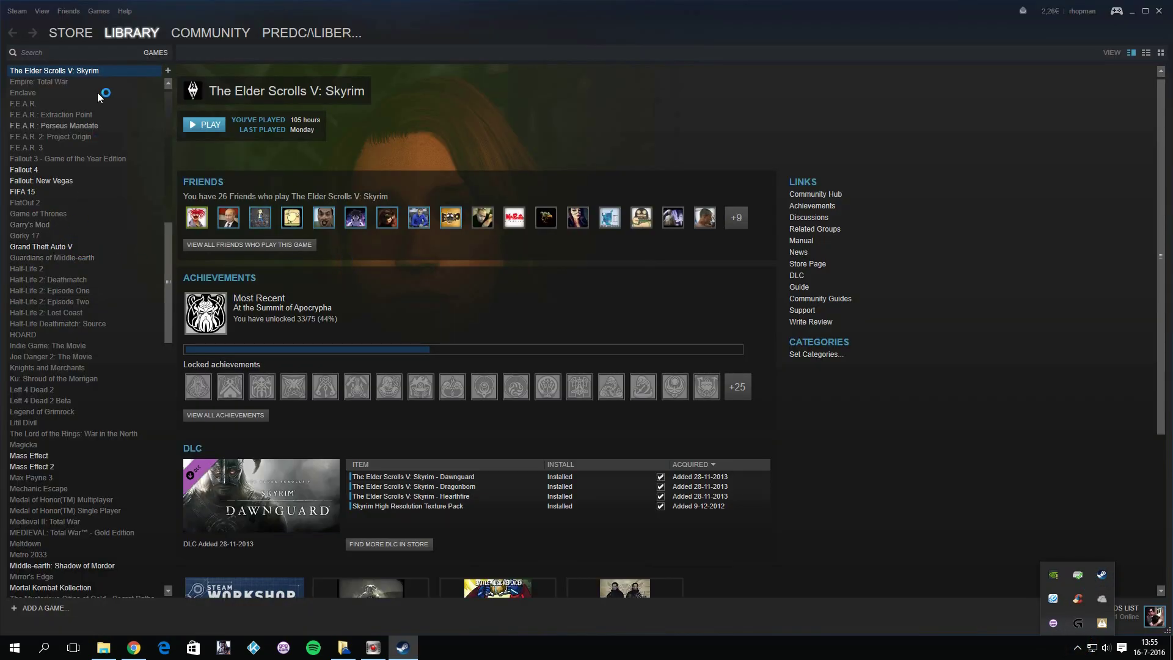
scroll(98, 104, up, 3)
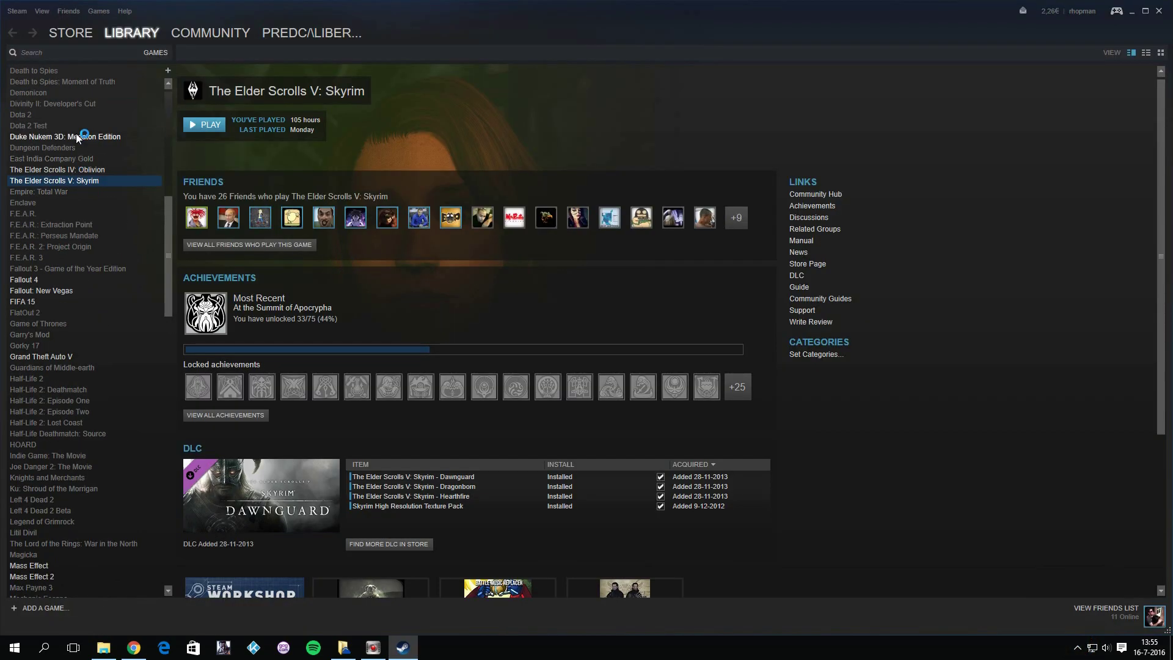
right_click(90, 181)
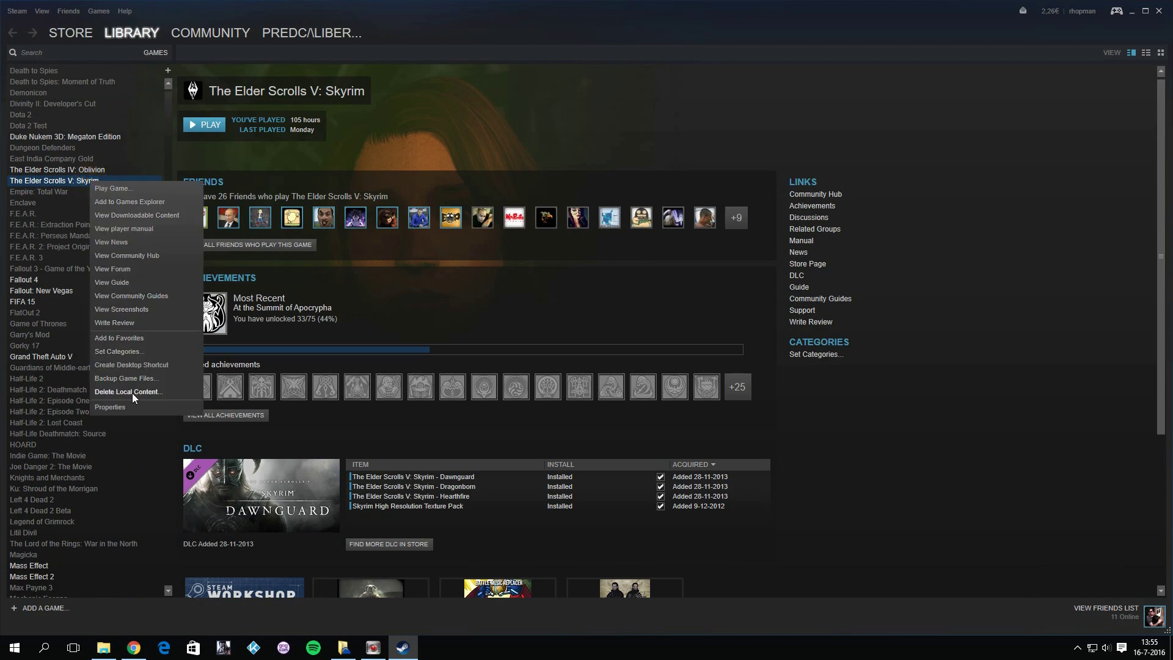
click(52, 182)
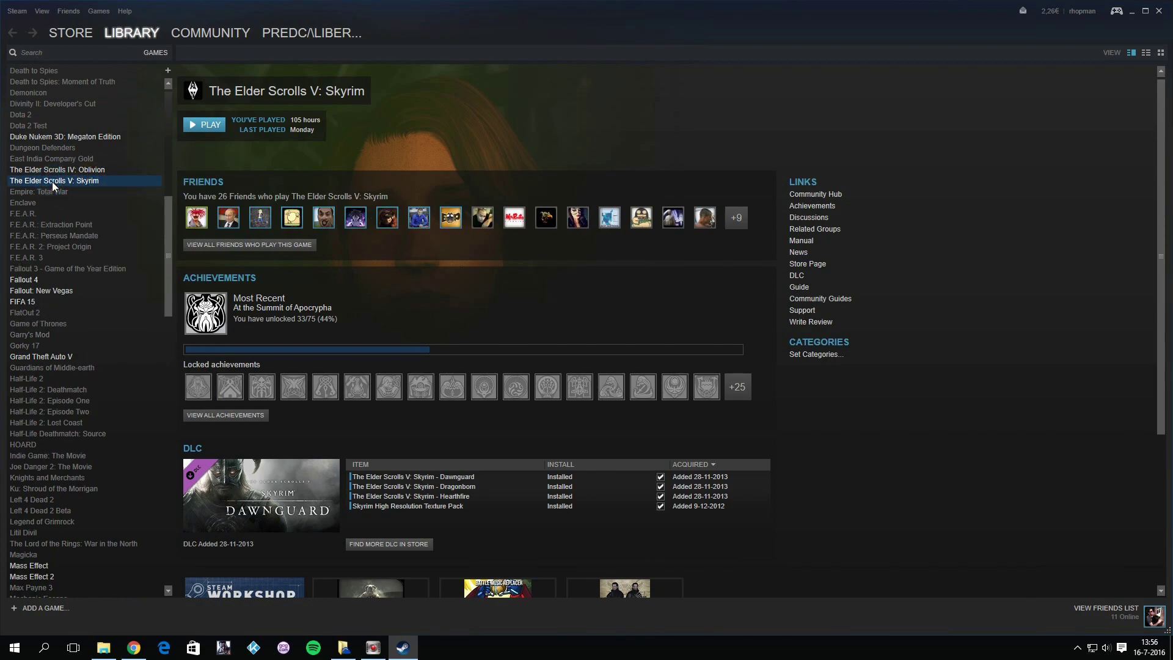
Open the E:\games folder on the Crucial940 drive in File Explorer.
click(108, 650)
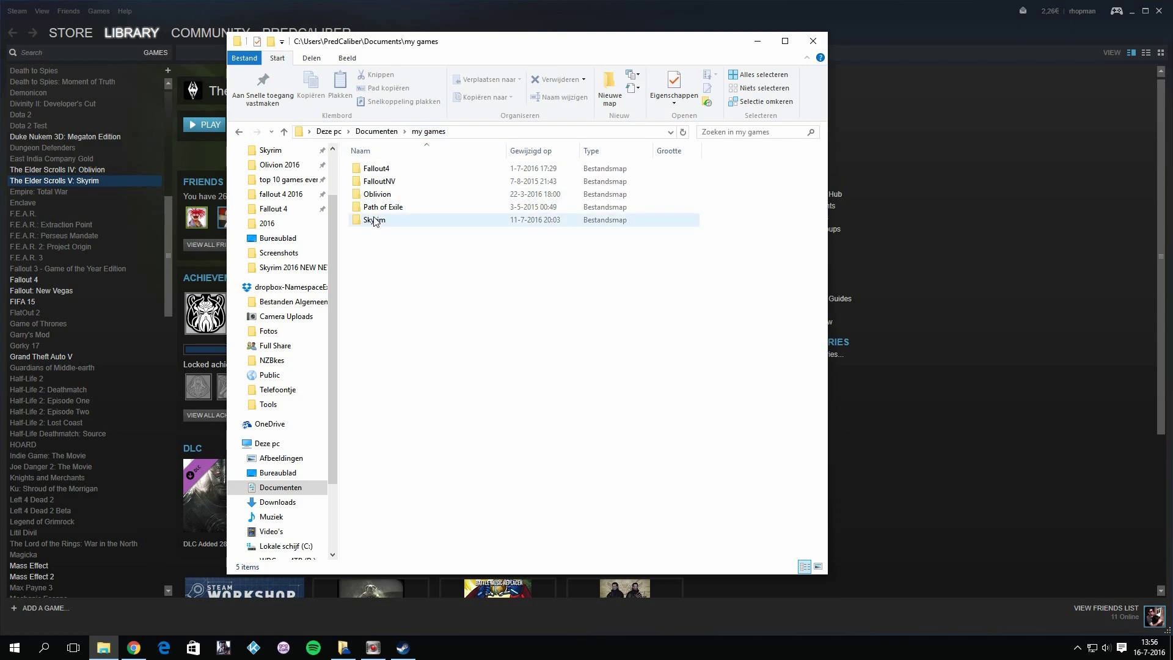
mouse_move(377, 228)
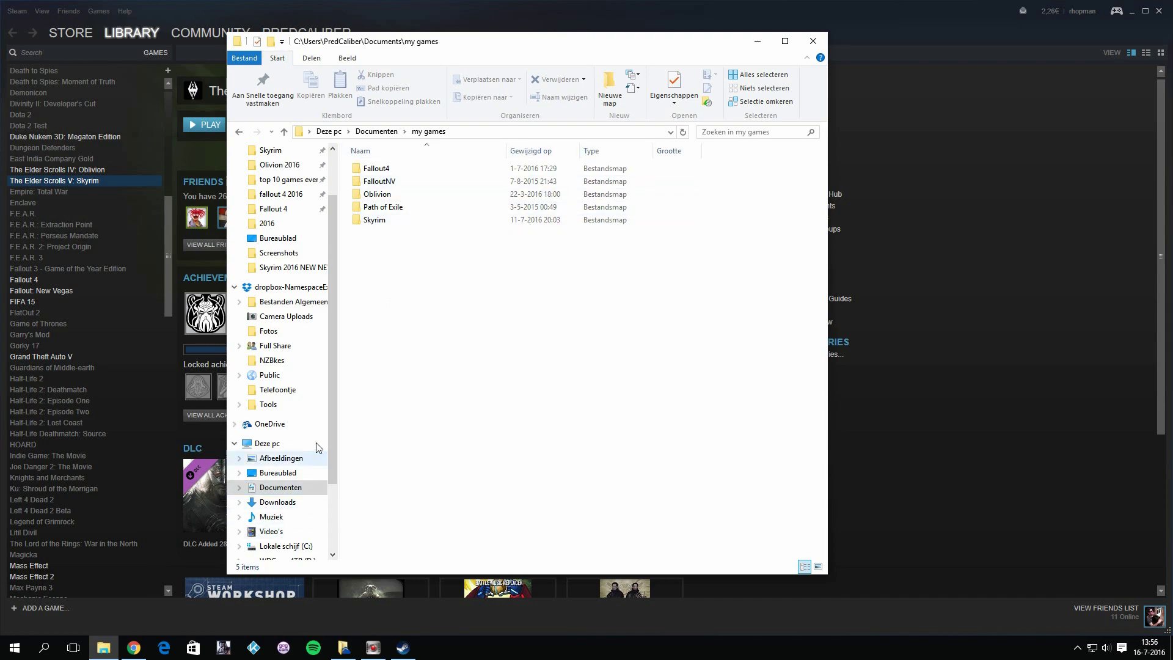
drag(335, 349, 331, 466)
click(292, 473)
double_click(374, 195)
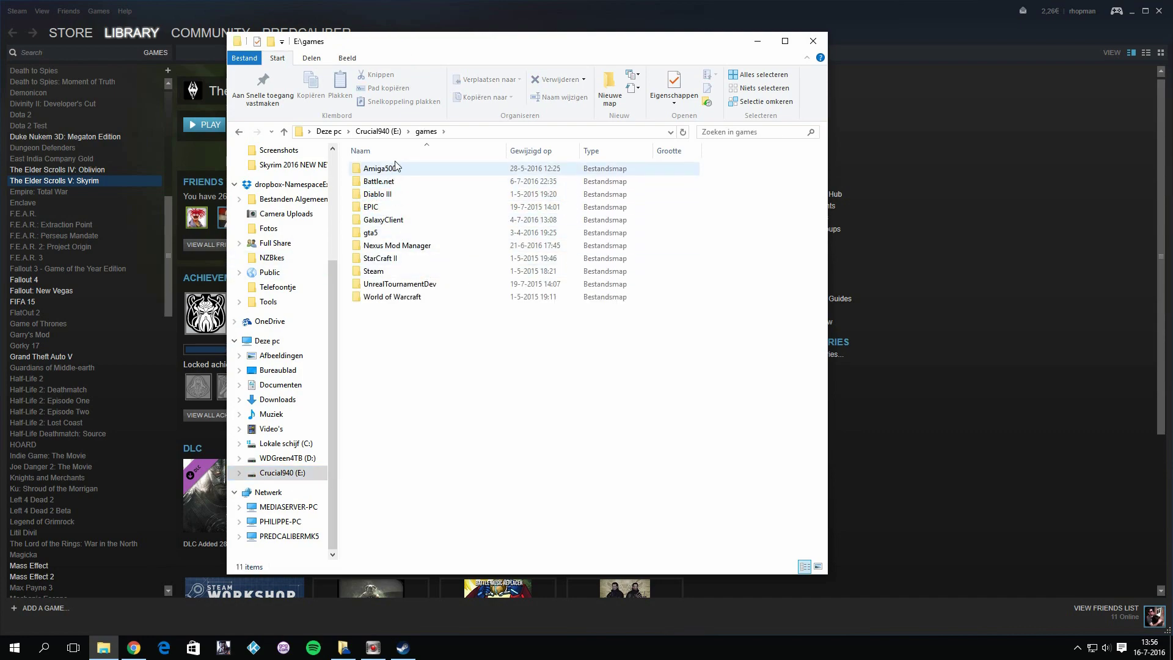
Navigate Explorer into E:\games\Steam\steamapps\common to list the installed game folders.
click(381, 273)
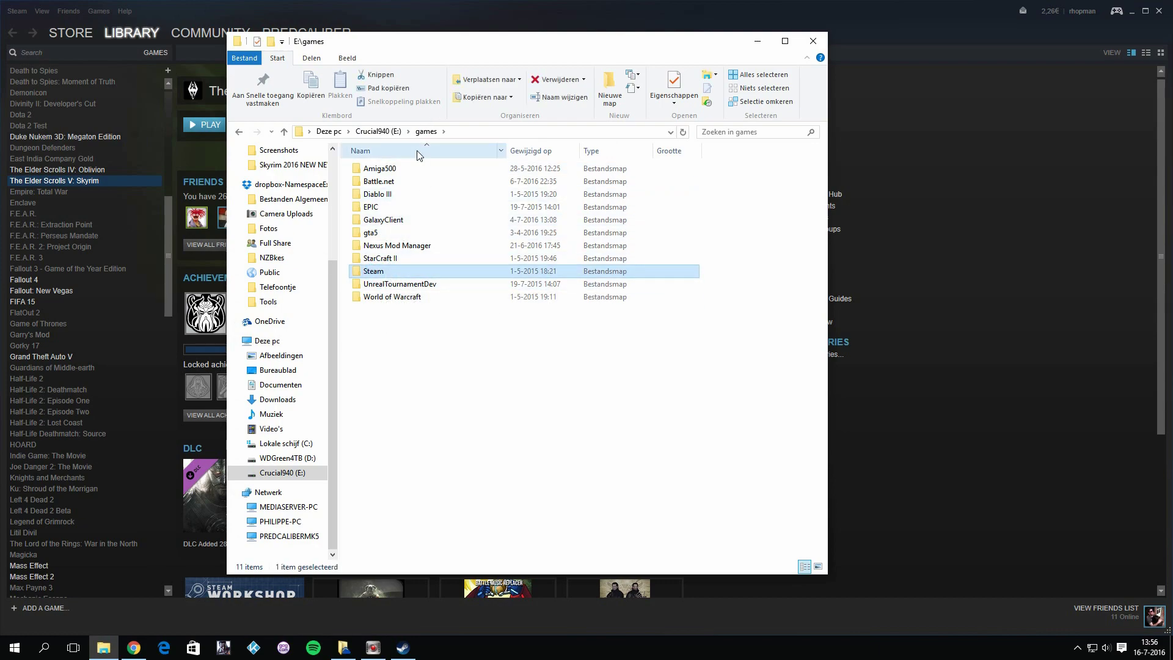
double_click(383, 273)
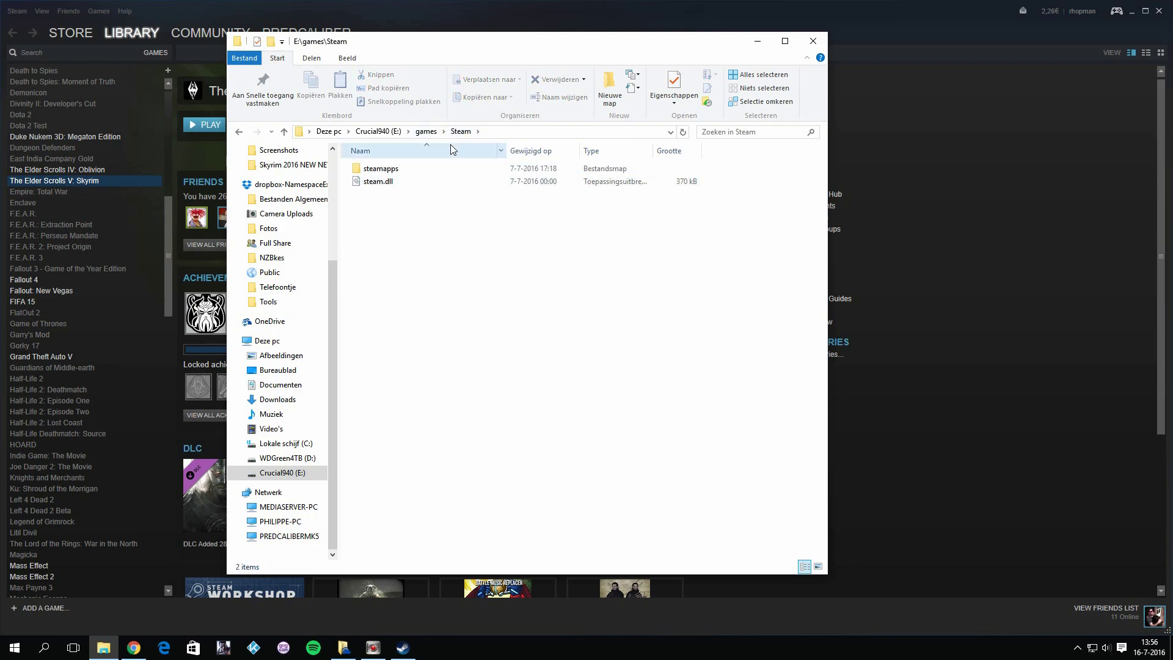
double_click(384, 168)
click(392, 170)
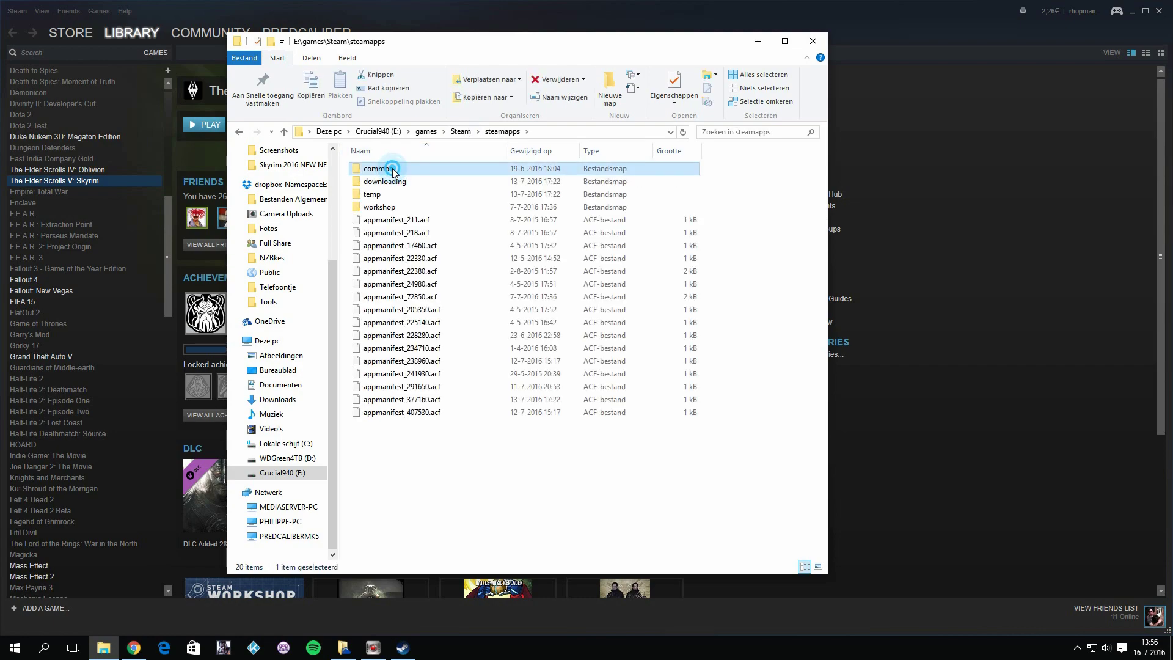
double_click(392, 170)
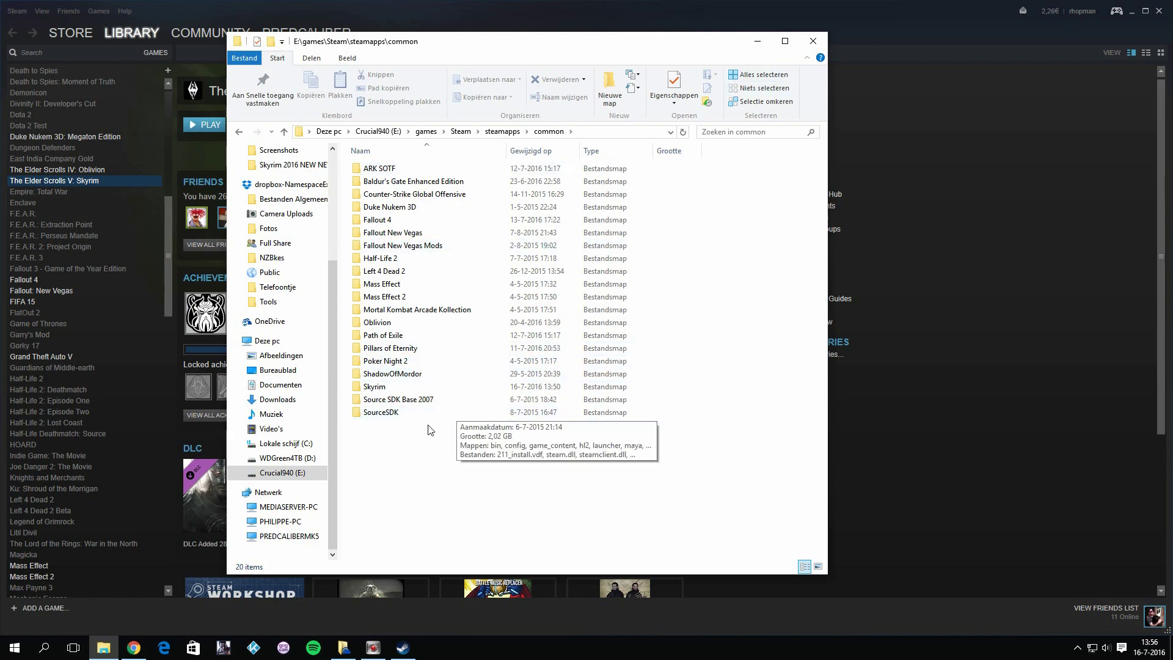
Go to the root of Lokale schijf (C:) in the navigation pane.
click(305, 443)
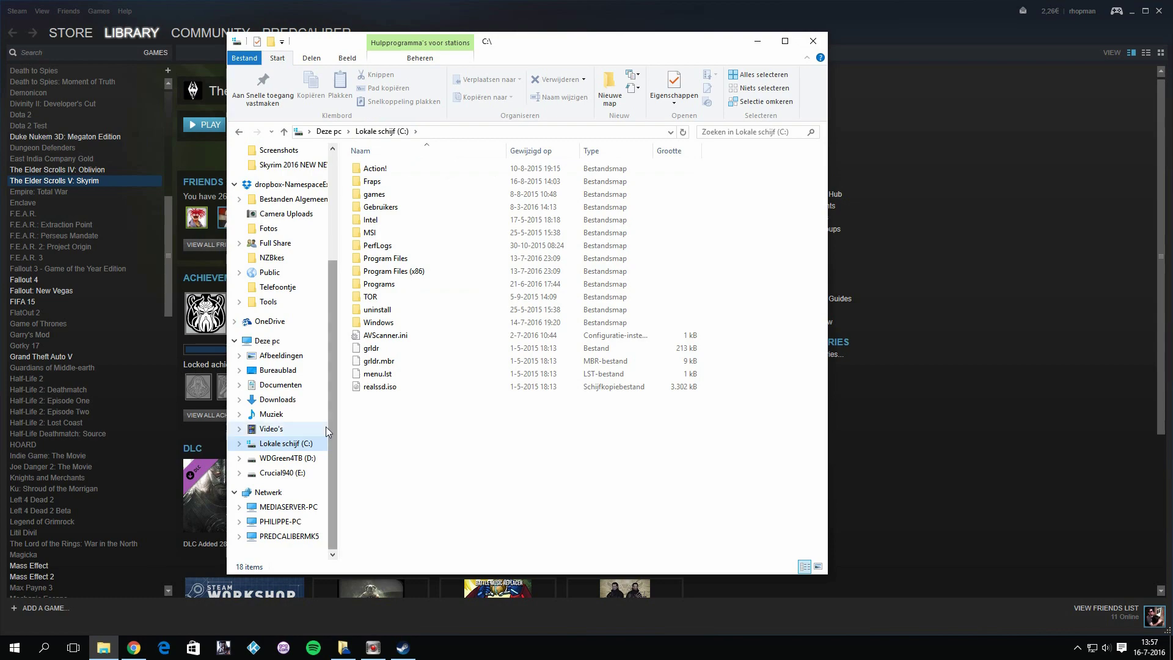
Return to E:\games\Steam\steamapps\common from Crucial940 (E:), then minimise Explorer.
click(293, 474)
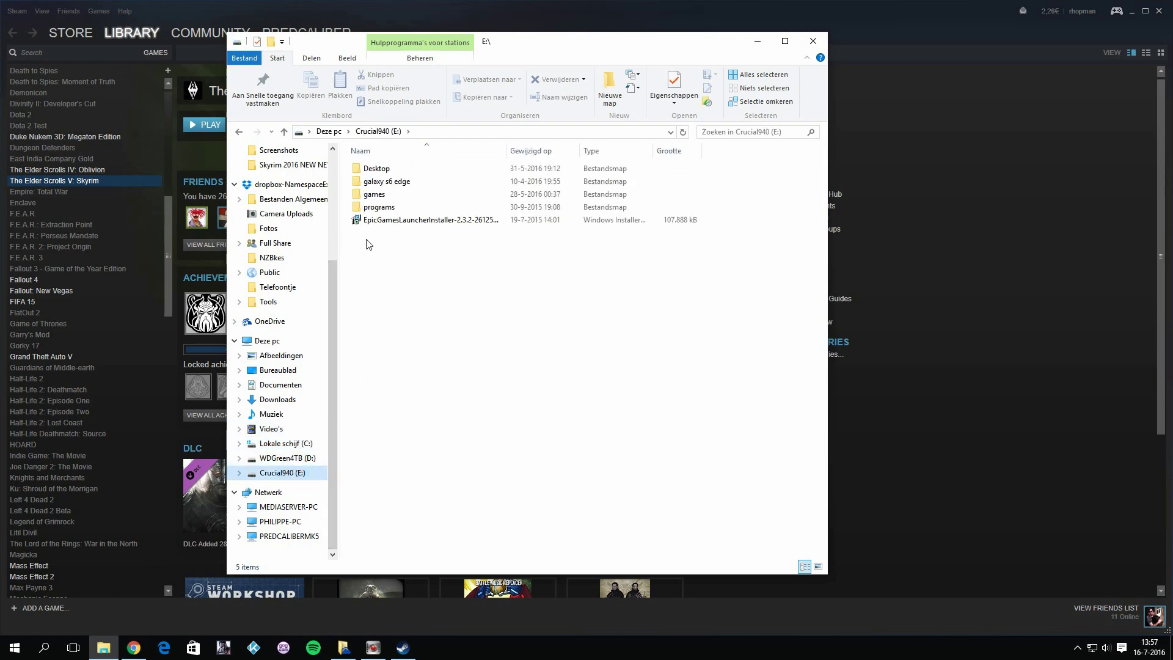
double_click(375, 194)
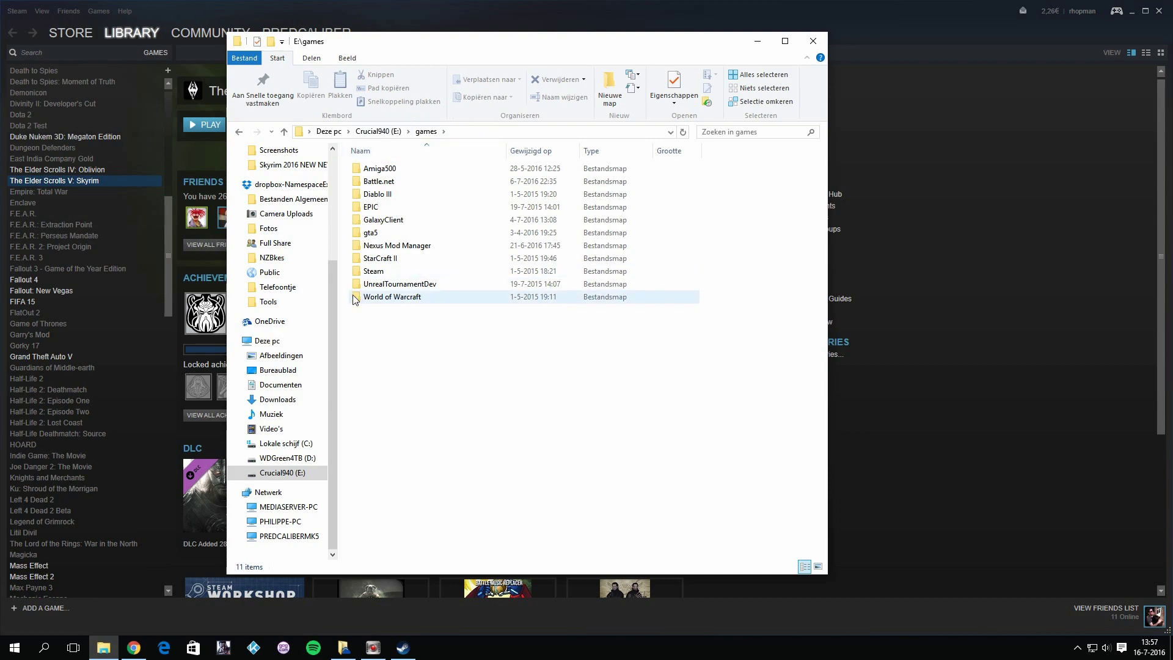
double_click(373, 272)
double_click(391, 169)
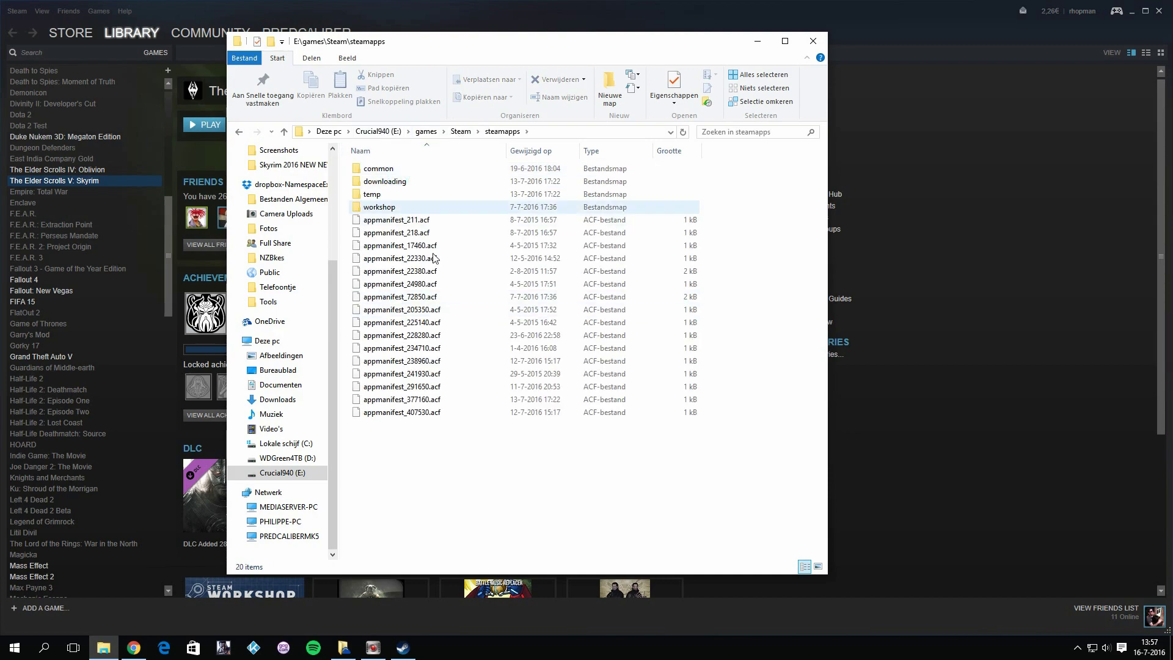
double_click(379, 174)
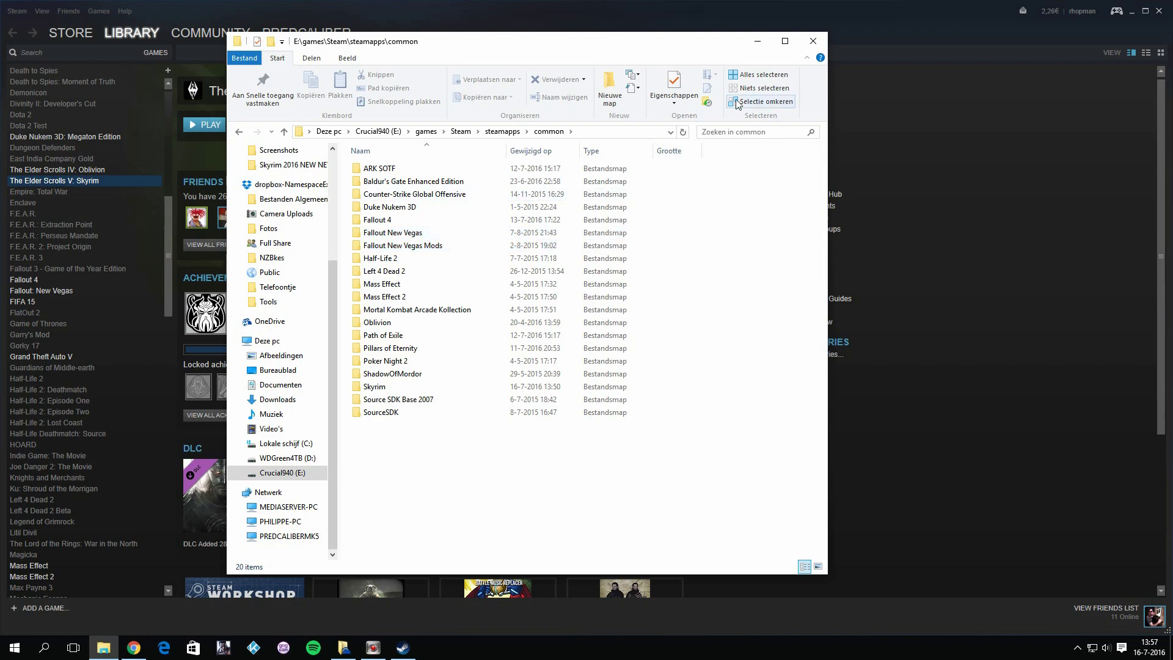
click(757, 42)
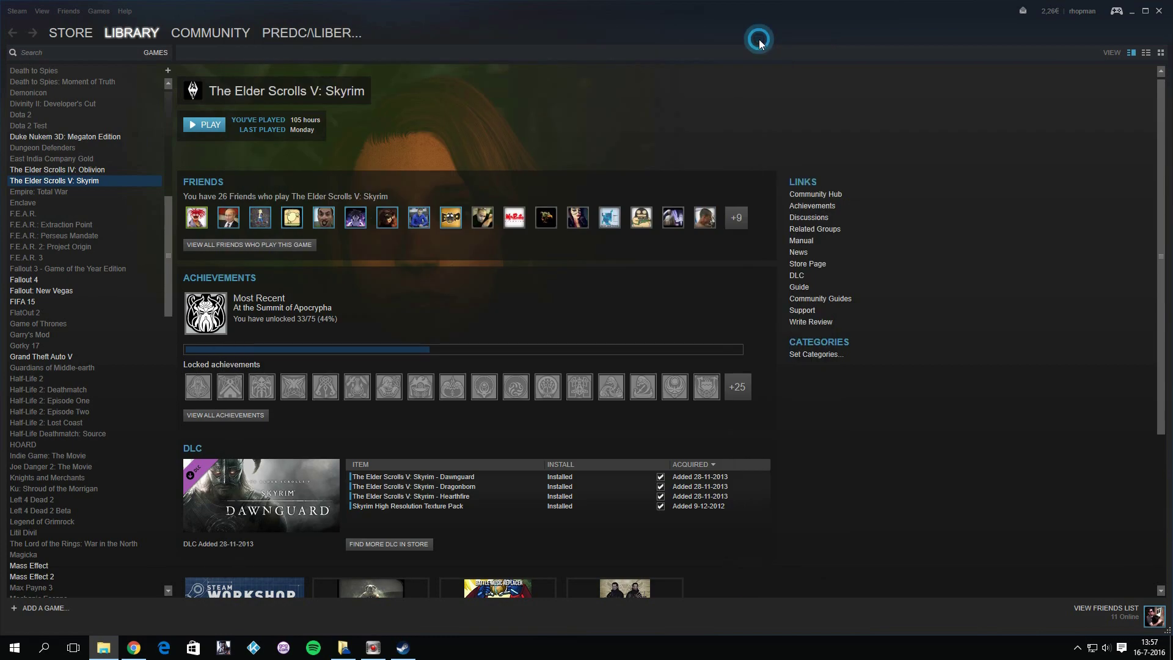
Close the Steam client and close Chrome's Make Skyrim Vanilla Again guide tab.
click(135, 650)
click(136, 650)
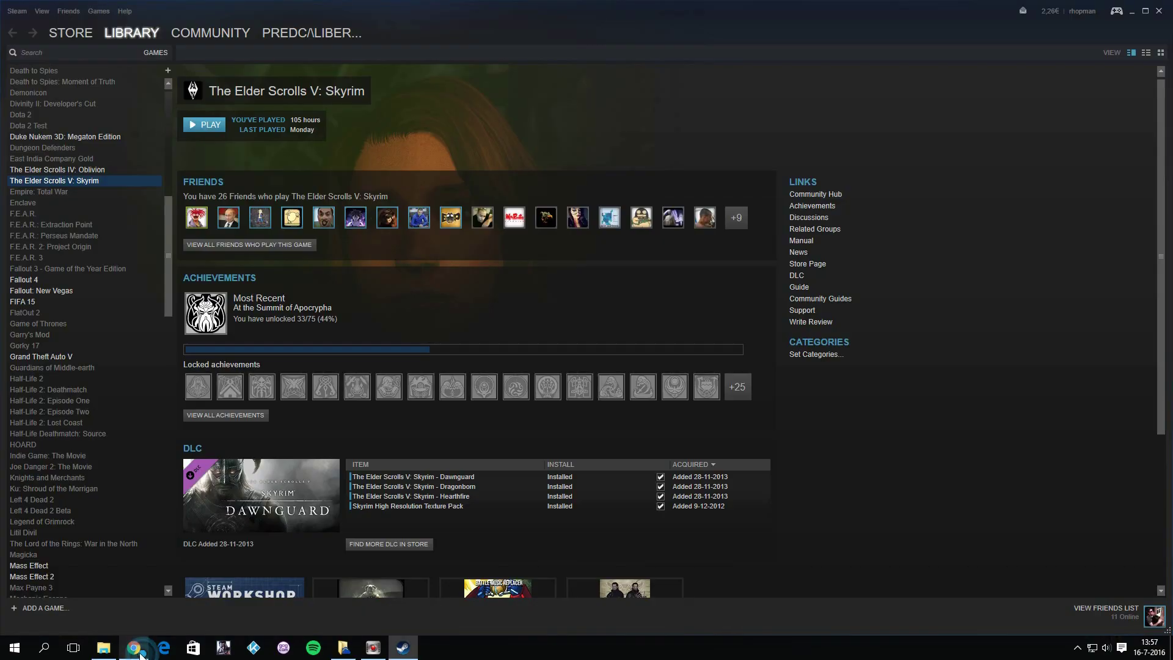
click(1159, 15)
click(134, 649)
click(232, 8)
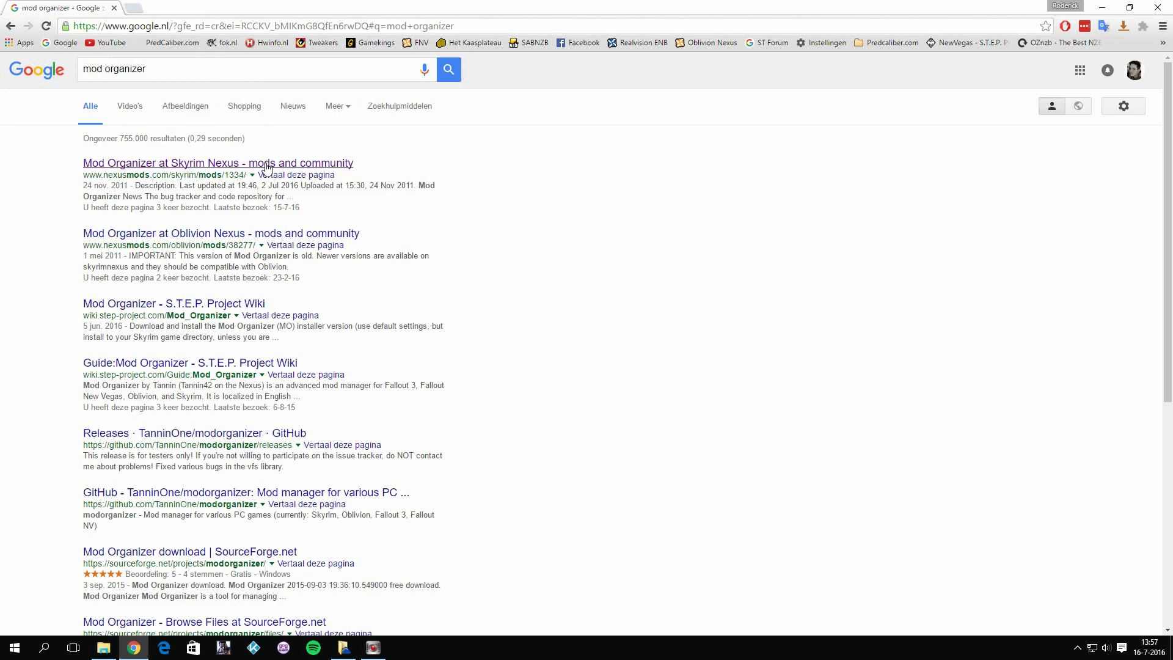
Download the Mod Organizer v1_3_11 installer from Skyrim Nexus and move it to the desktop's middle-left.
click(237, 164)
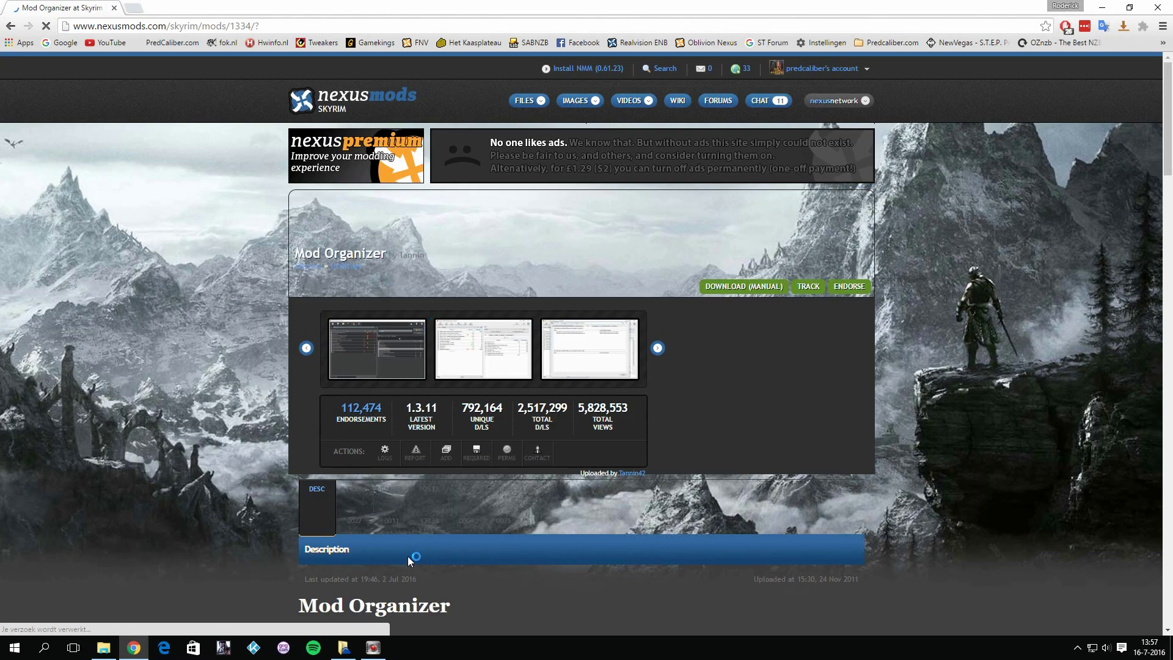
scroll(484, 238, down, 4)
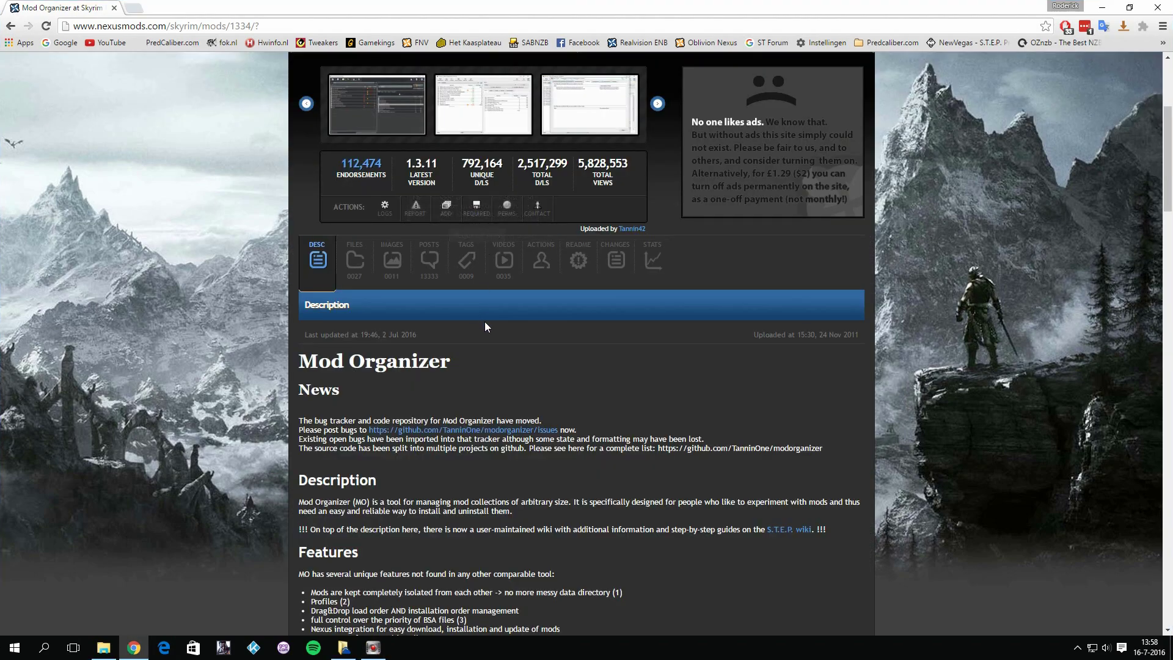
click(354, 366)
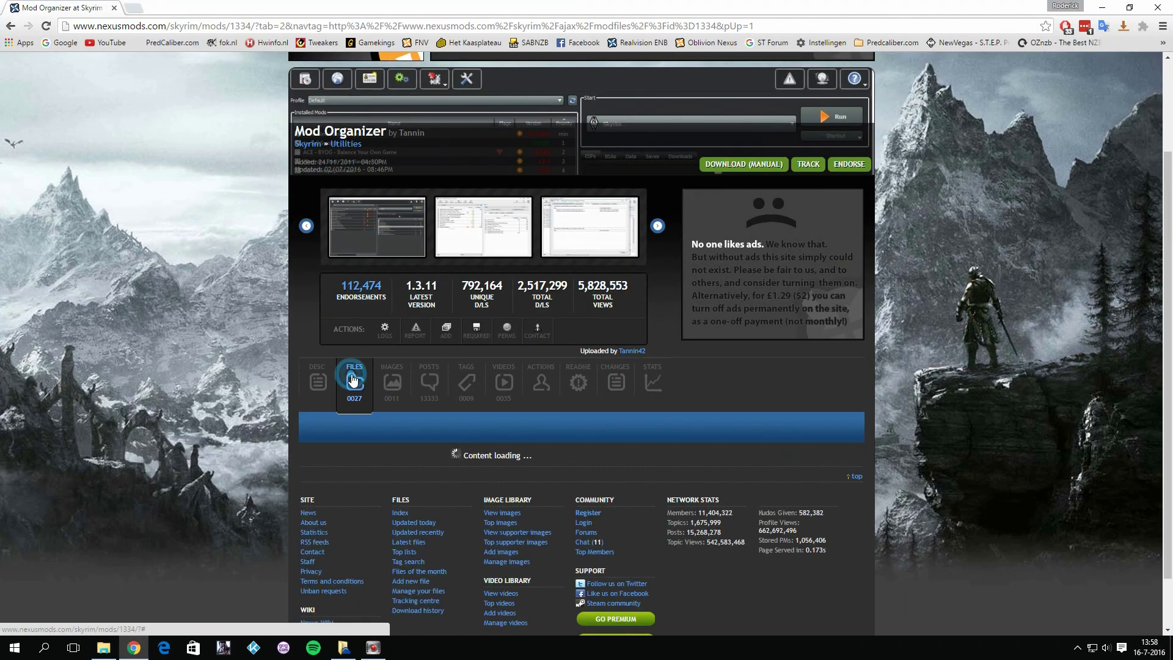
scroll(512, 407, down, 3)
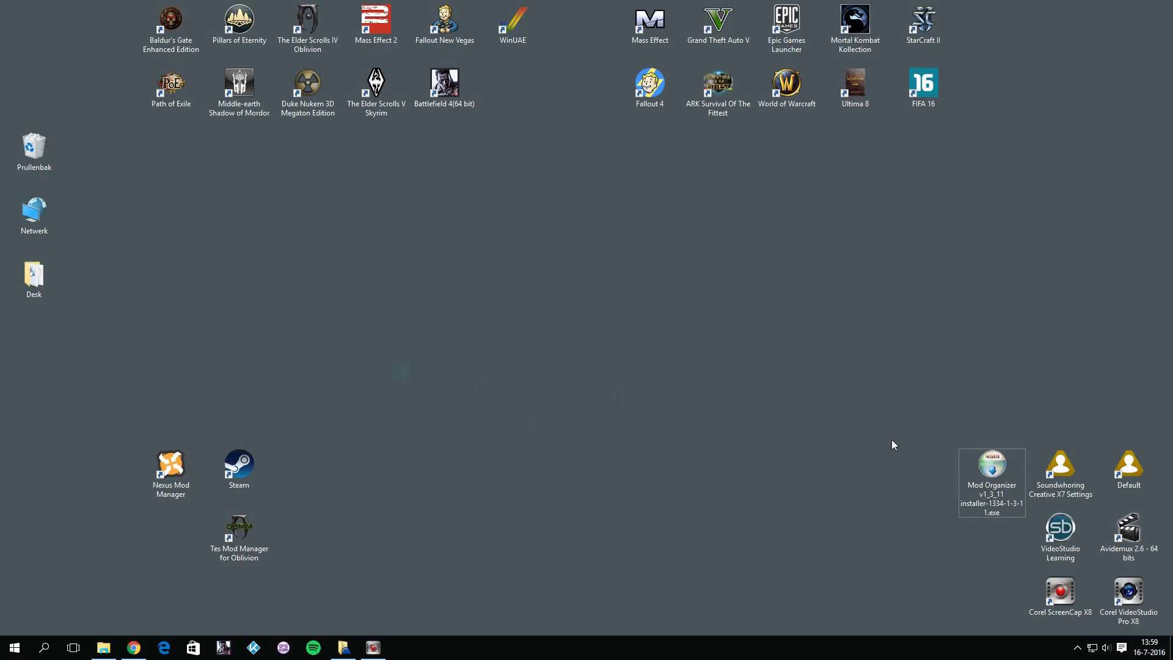
drag(993, 474, 312, 345)
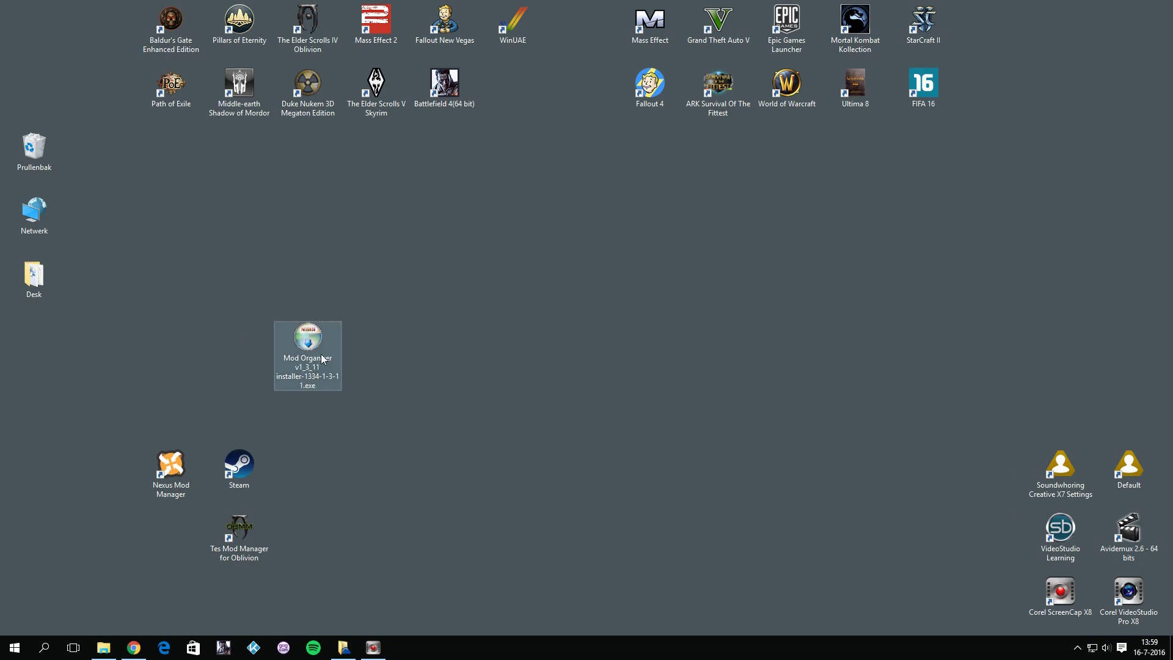
Run the Mod Organizer installer, accept the licence and keep the default components.
double_click(322, 359)
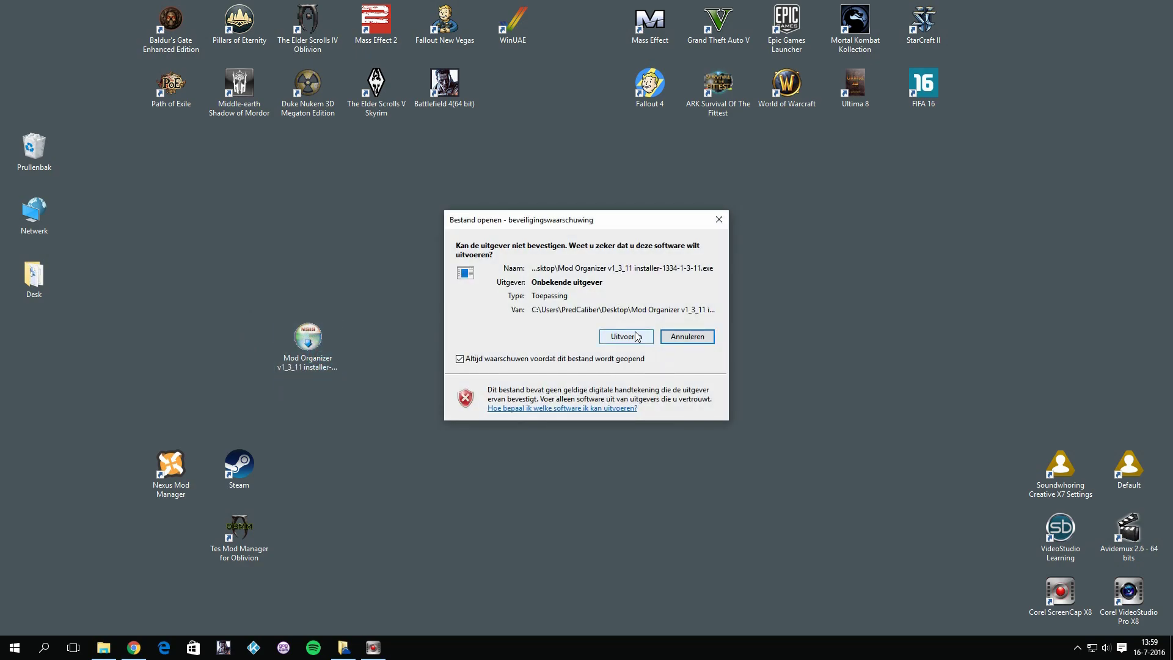
click(626, 336)
click(658, 421)
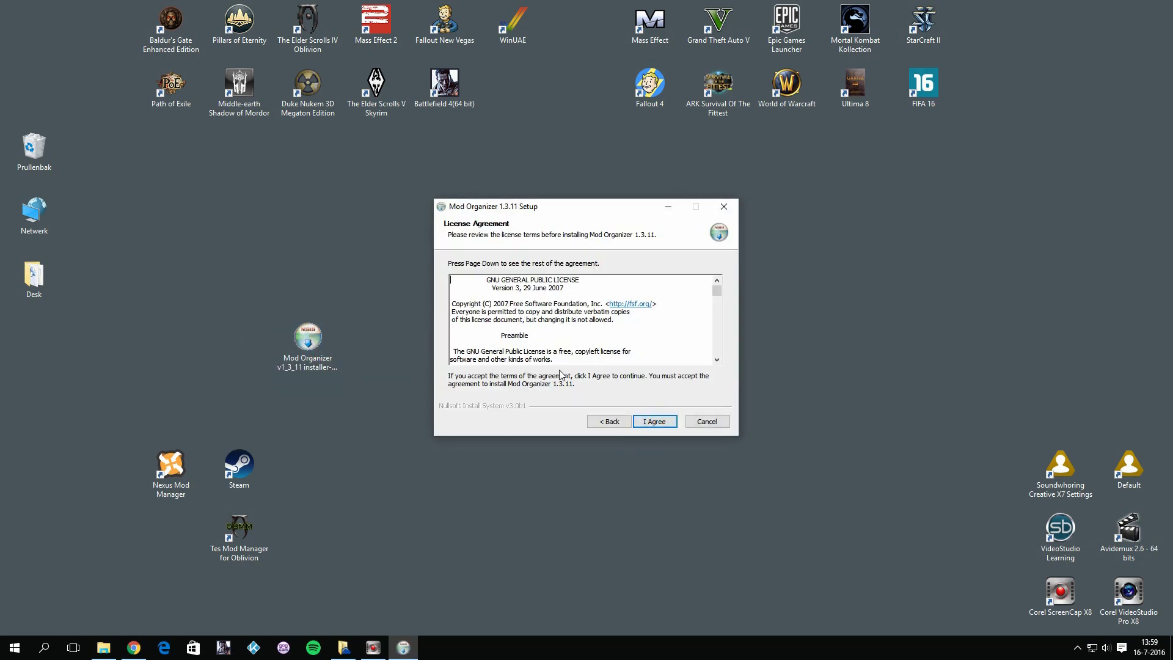
click(655, 422)
scroll(626, 360, down, 1)
scroll(626, 364, up, 1)
scroll(604, 356, down, 1)
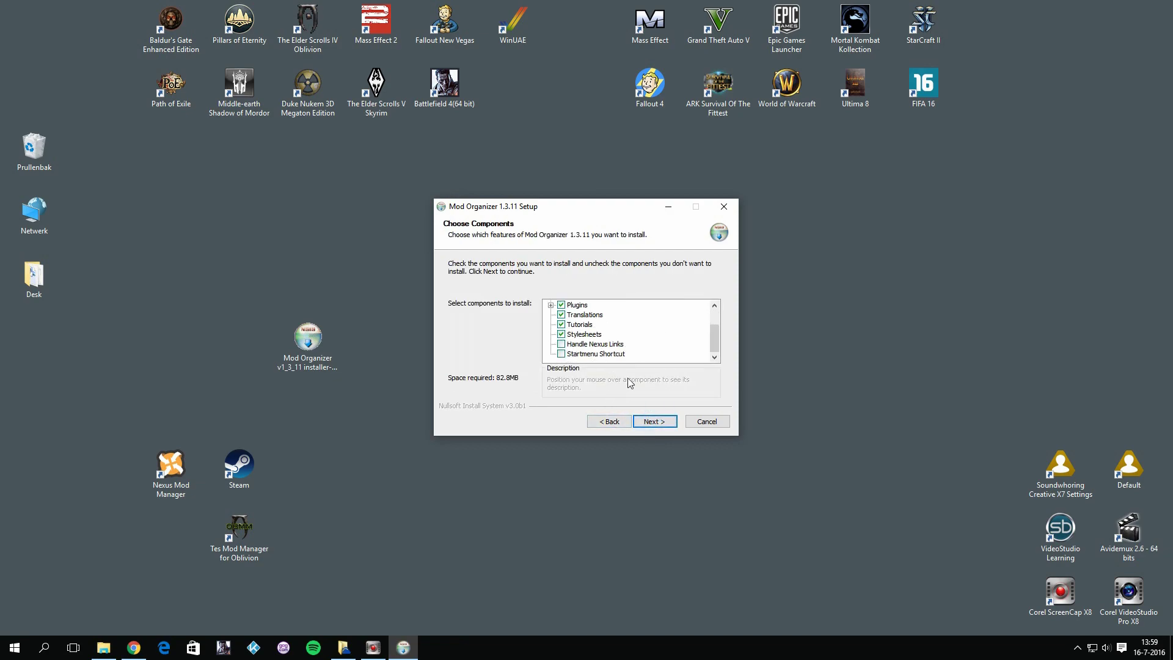
click(562, 345)
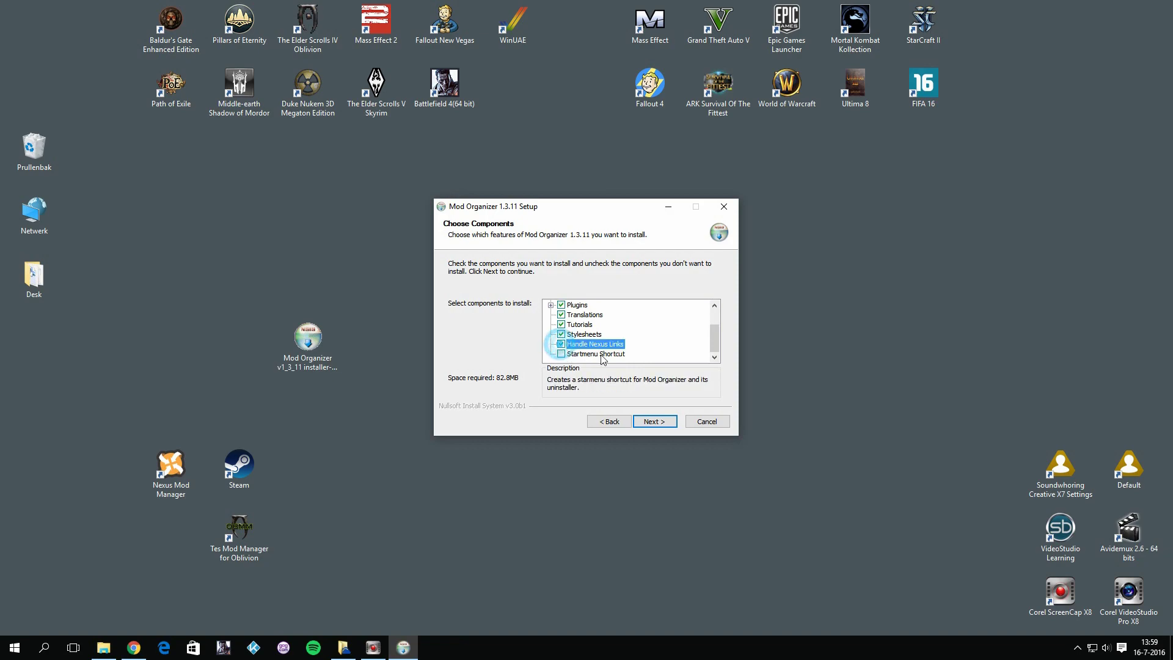
scroll(611, 351, up, 1)
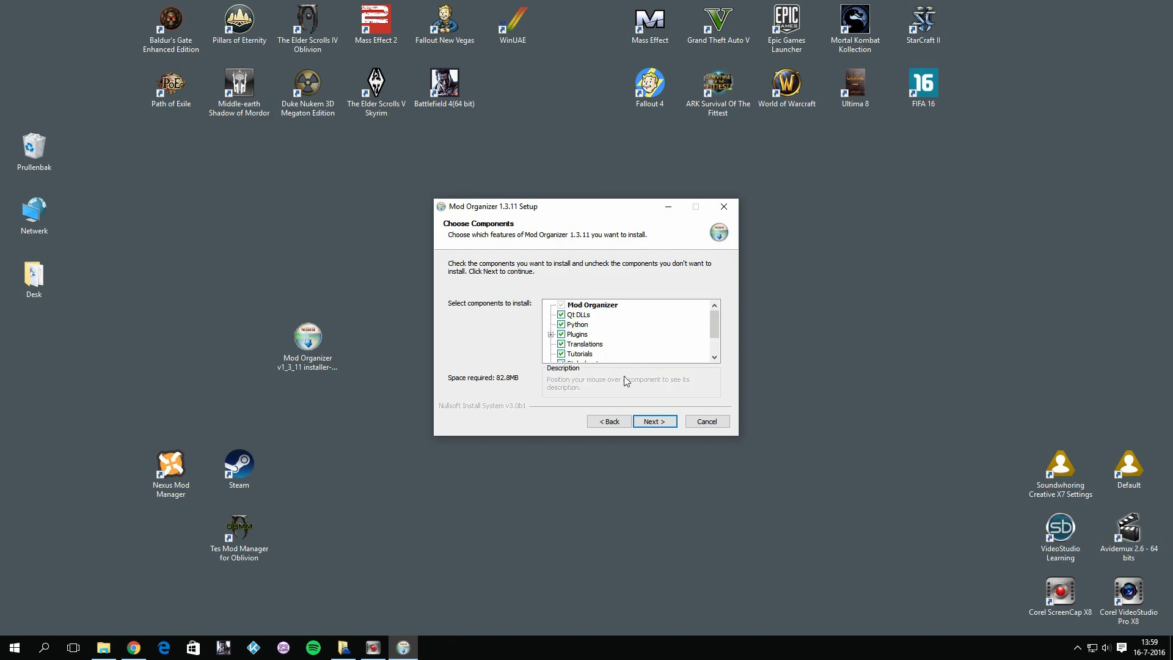
click(652, 421)
Set the install folder to E:\games\Steam\steamapps\common\Skyrim and start installing.
click(677, 349)
click(504, 327)
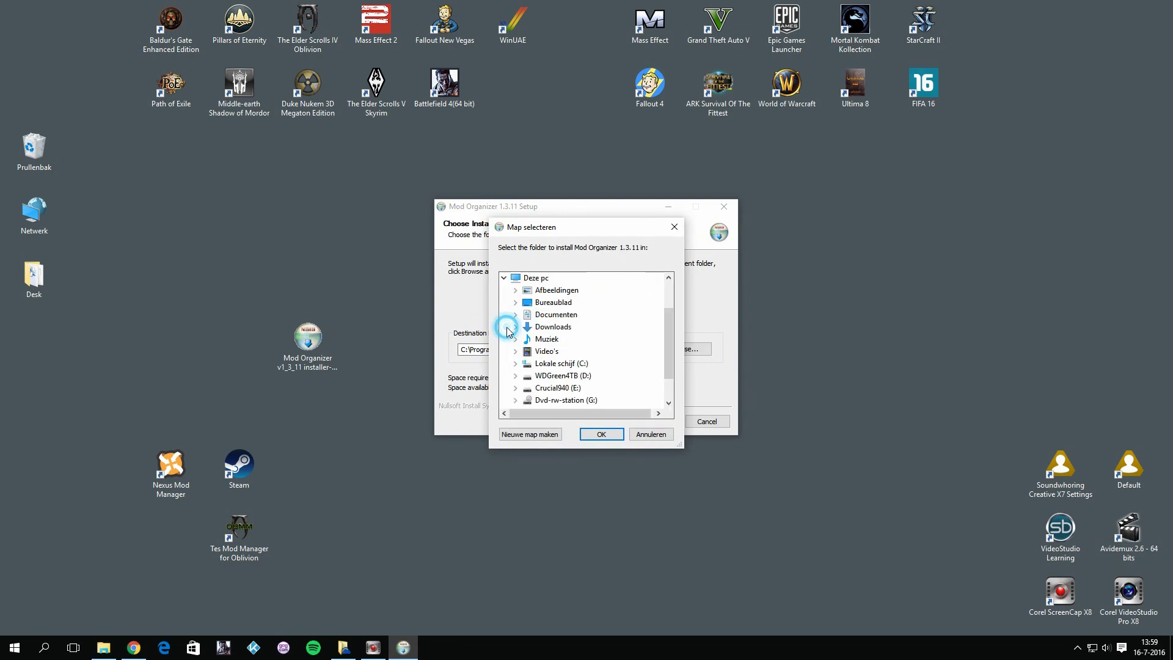
scroll(586, 342, down, 2)
double_click(557, 351)
scroll(570, 357, down, 2)
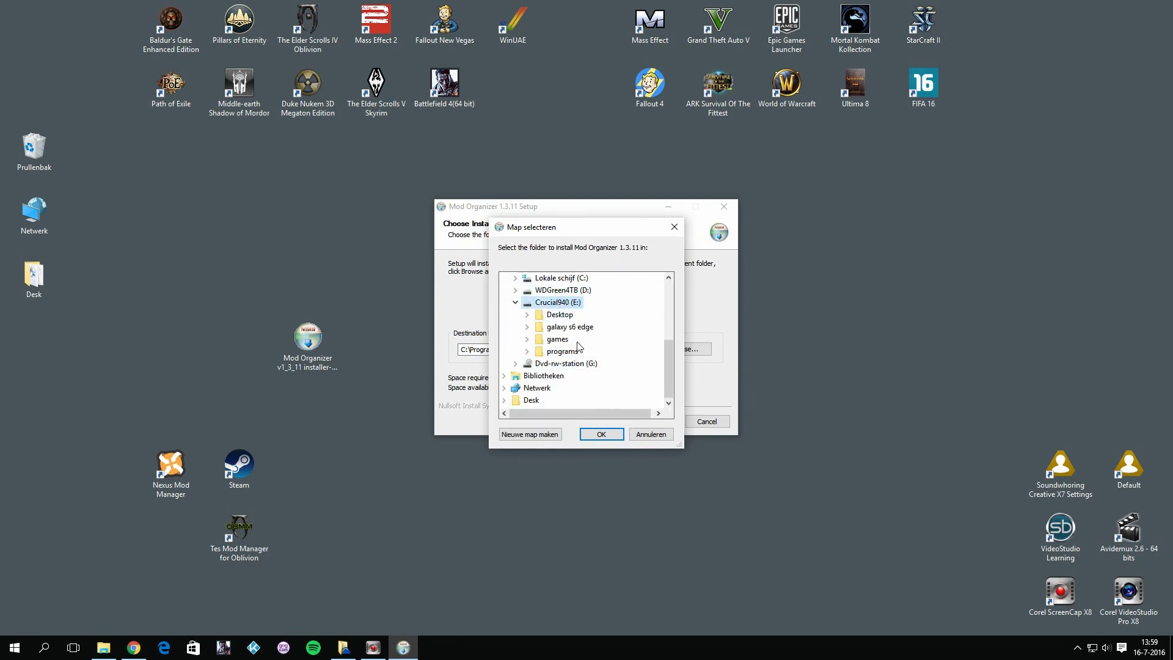
double_click(557, 339)
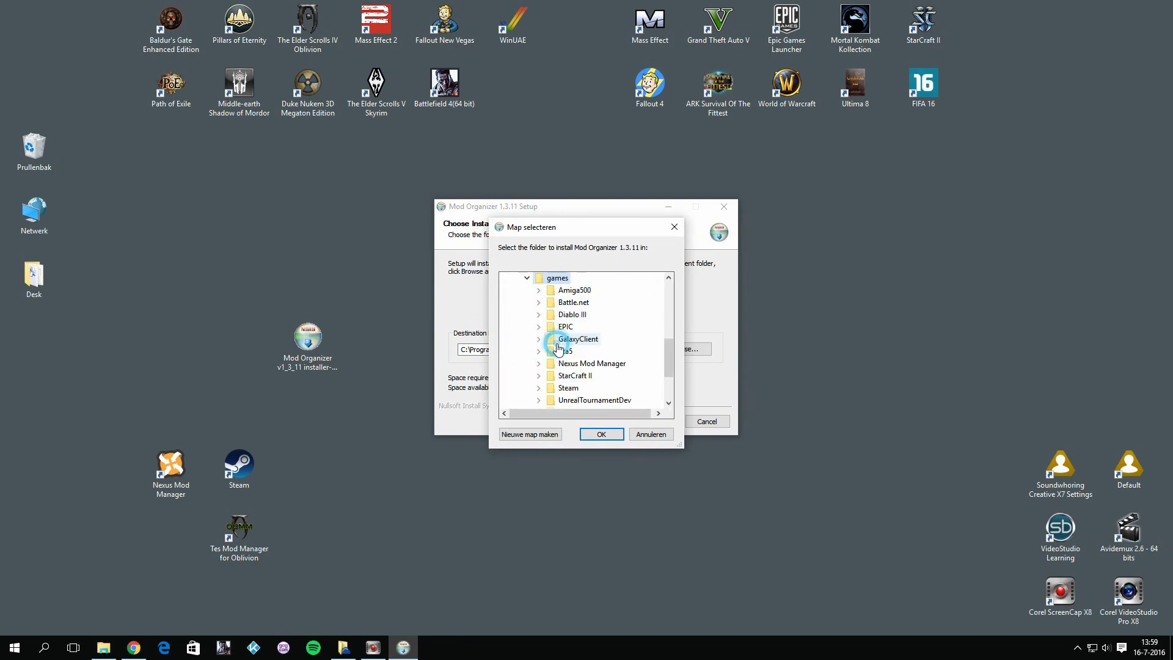
double_click(574, 389)
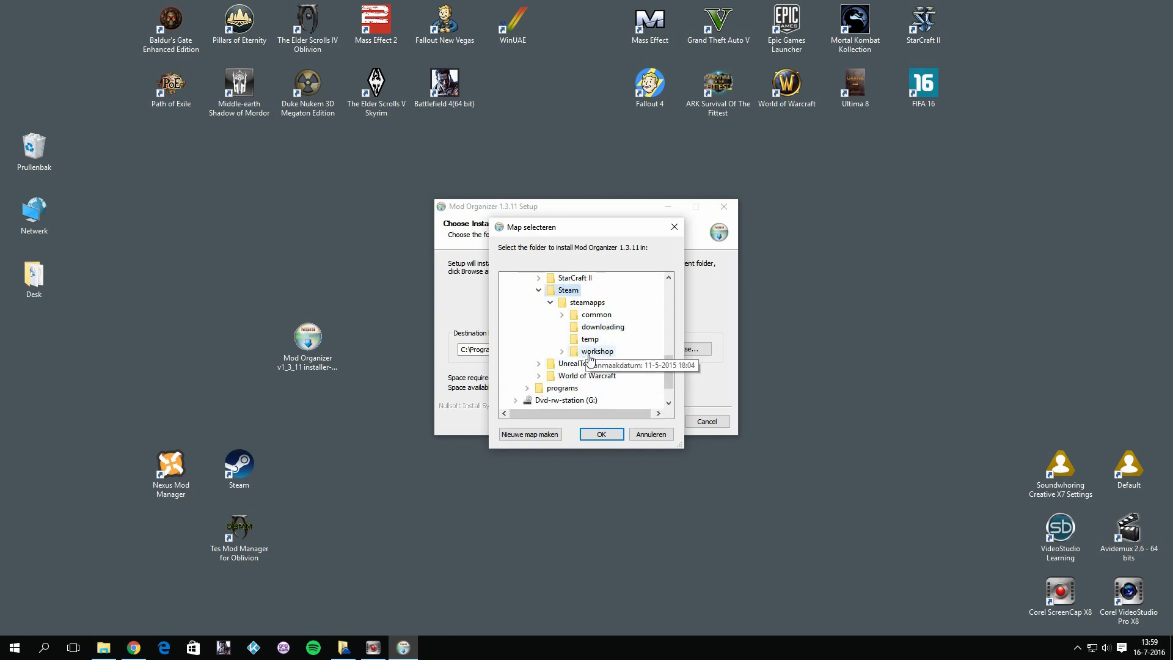
double_click(597, 314)
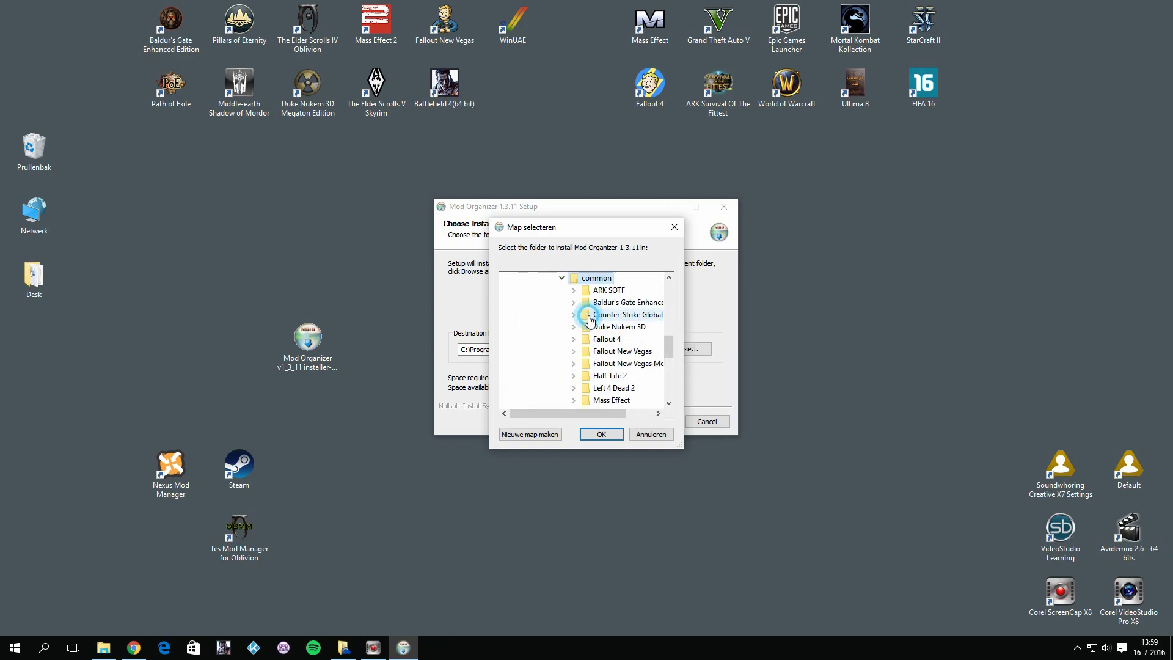
scroll(623, 373, down, 3)
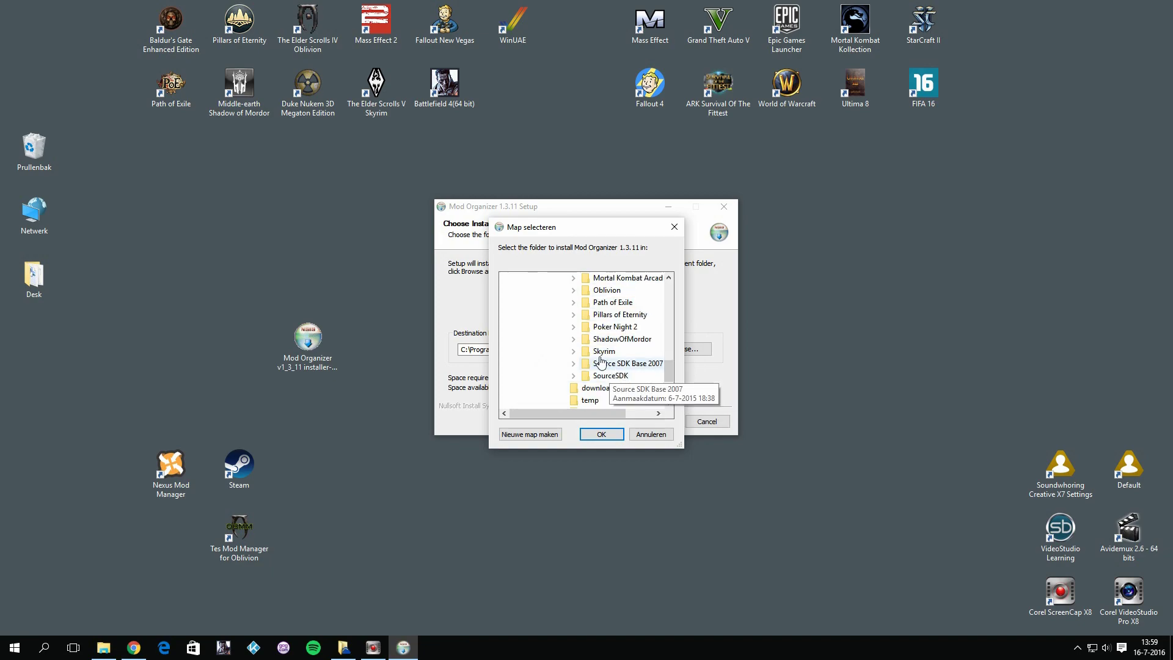
double_click(604, 387)
click(601, 434)
click(651, 423)
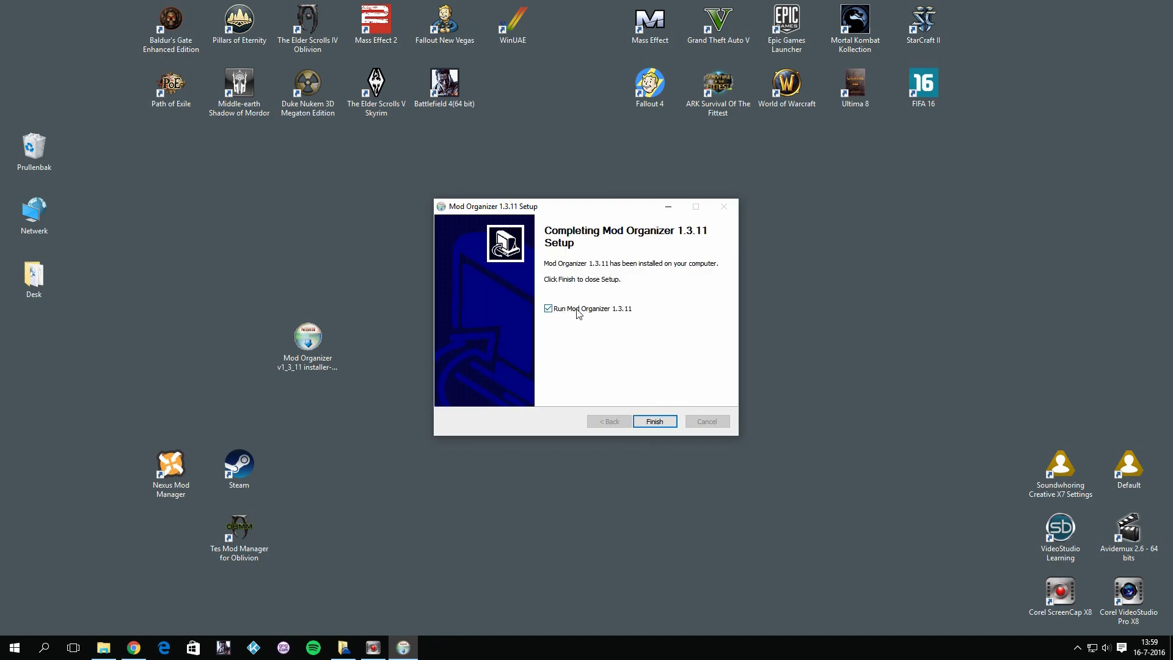
Finish setup to launch Mod Organizer, dismiss the Message of the Day and decline the tutorial.
click(666, 420)
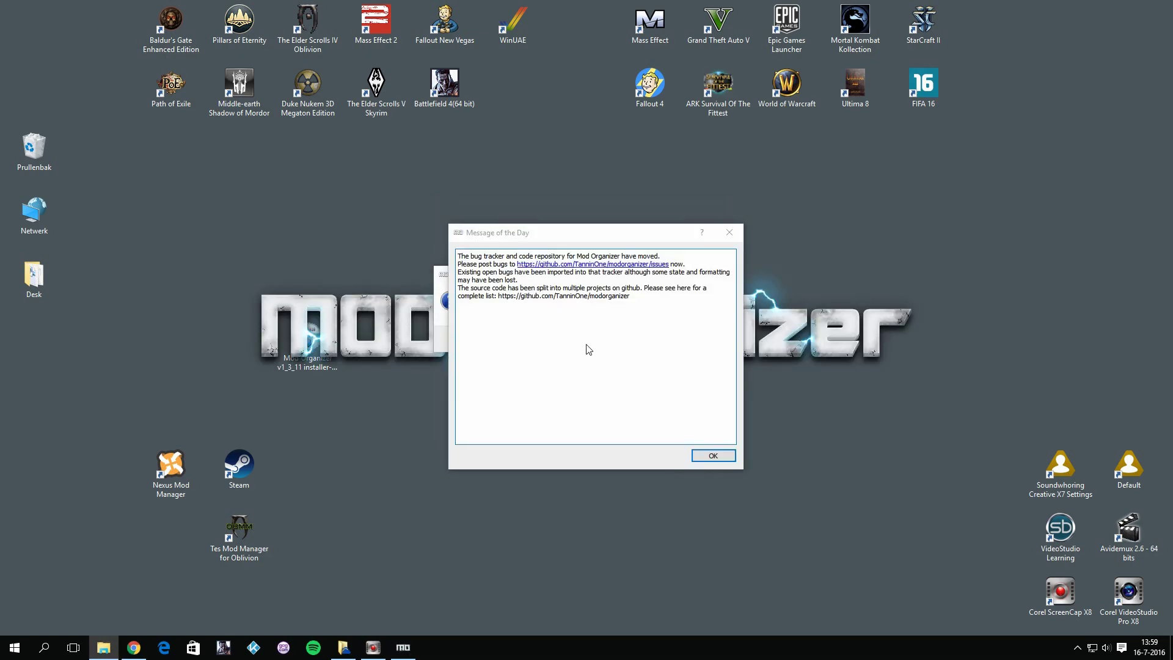
click(701, 453)
click(706, 341)
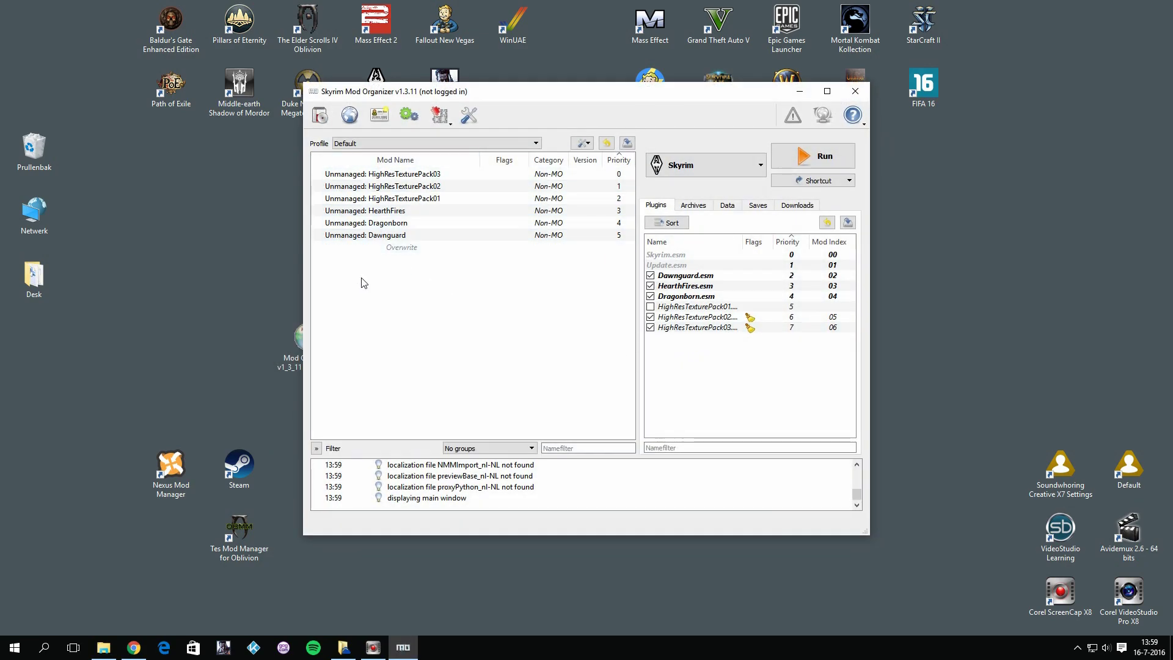
drag(577, 88, 548, 79)
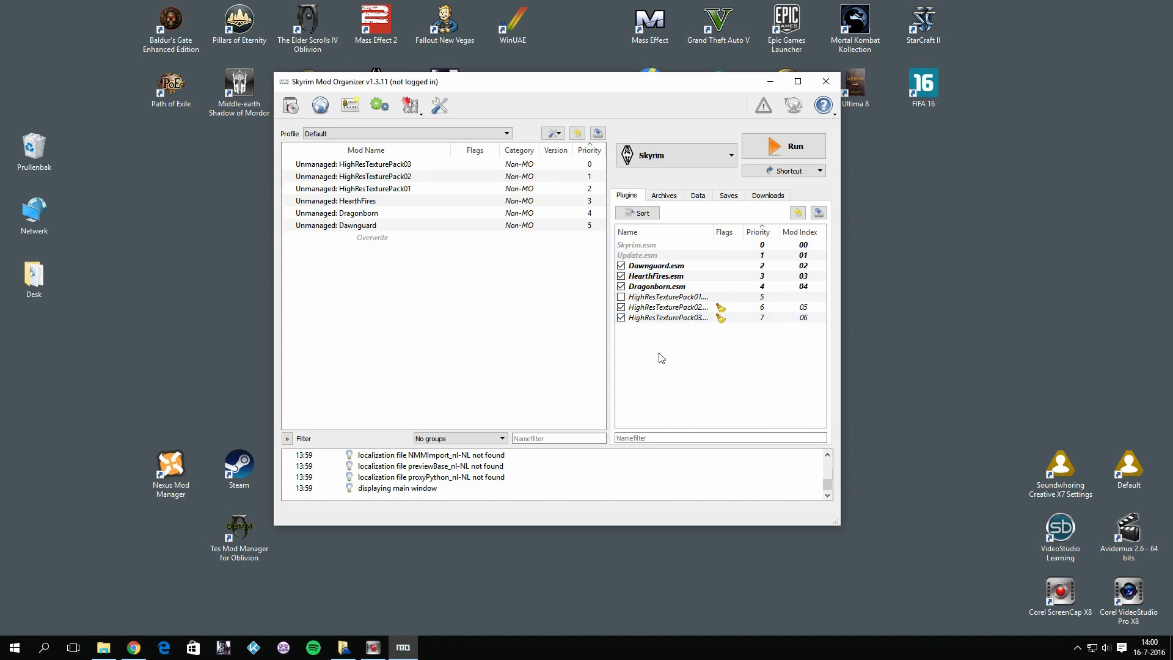
Disable the HighResTexturePack02 and HighResTexturePack03 plugins and view the archives list.
click(622, 307)
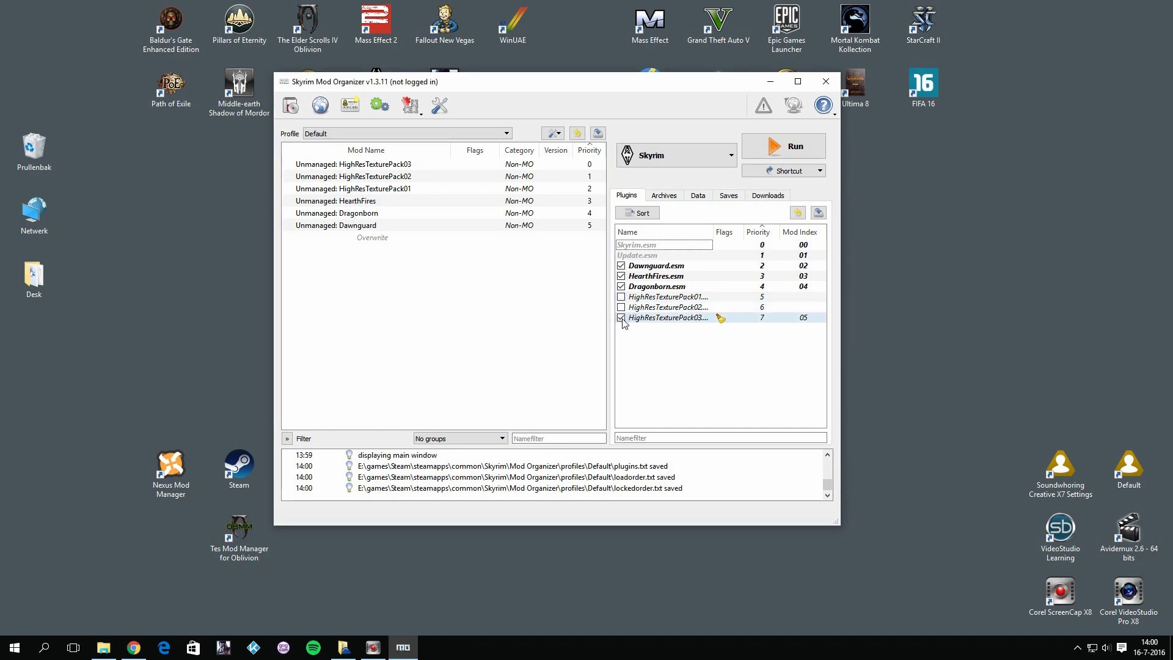
click(622, 319)
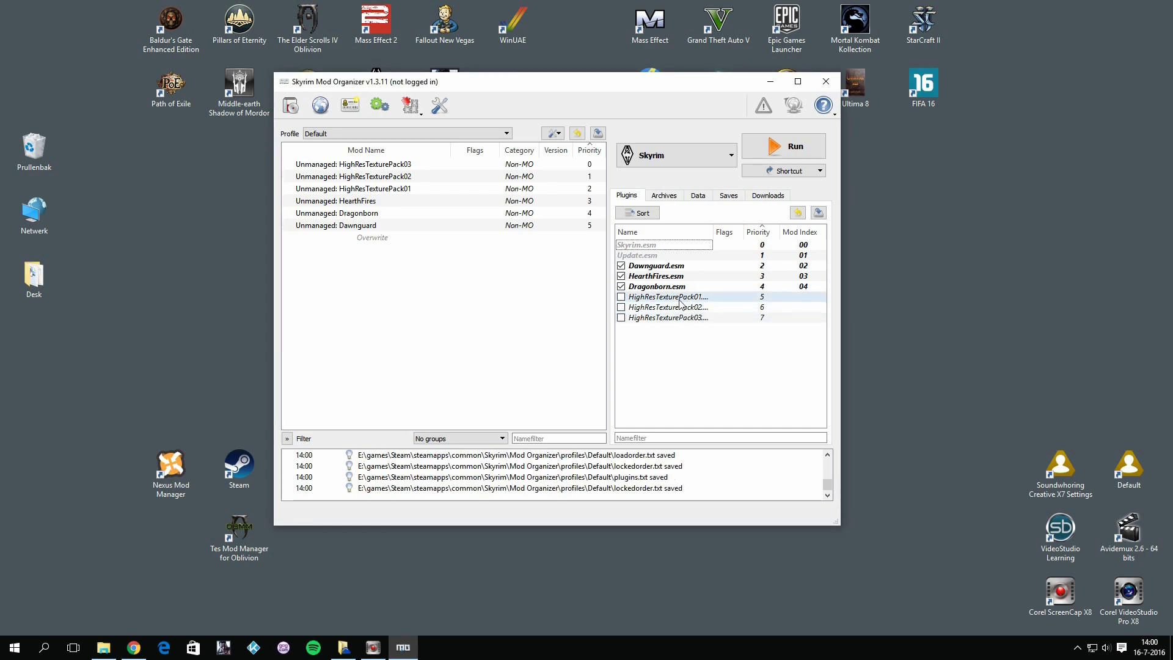
click(666, 196)
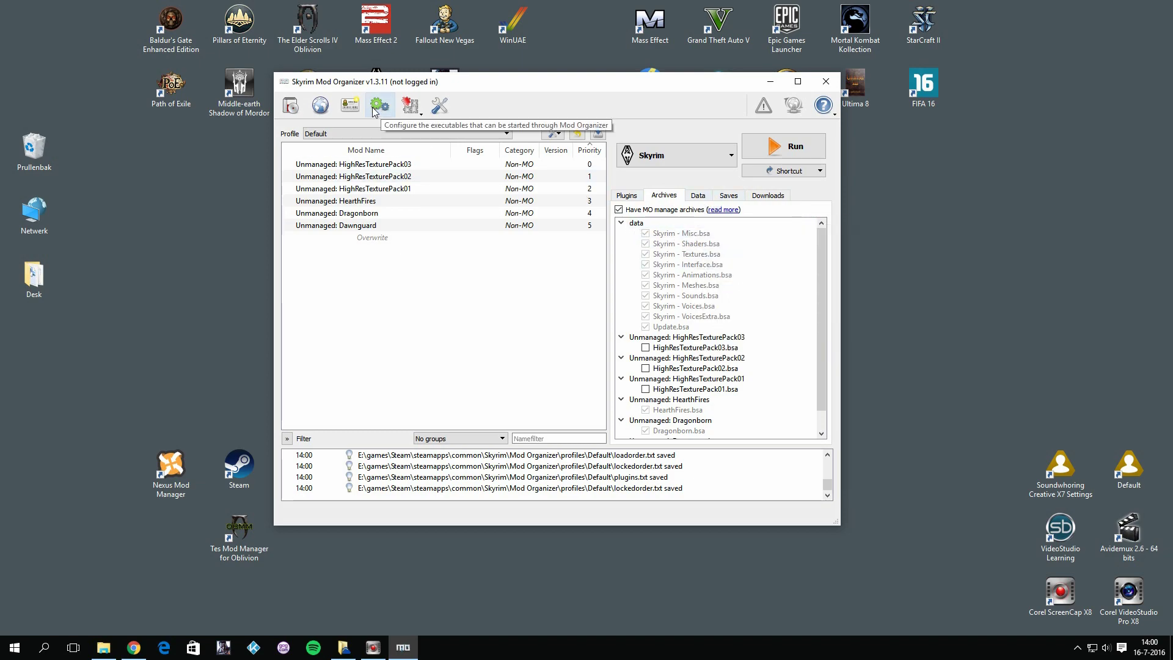
Enable Download Meta Information in Mod Organizer's settings and save them.
click(441, 108)
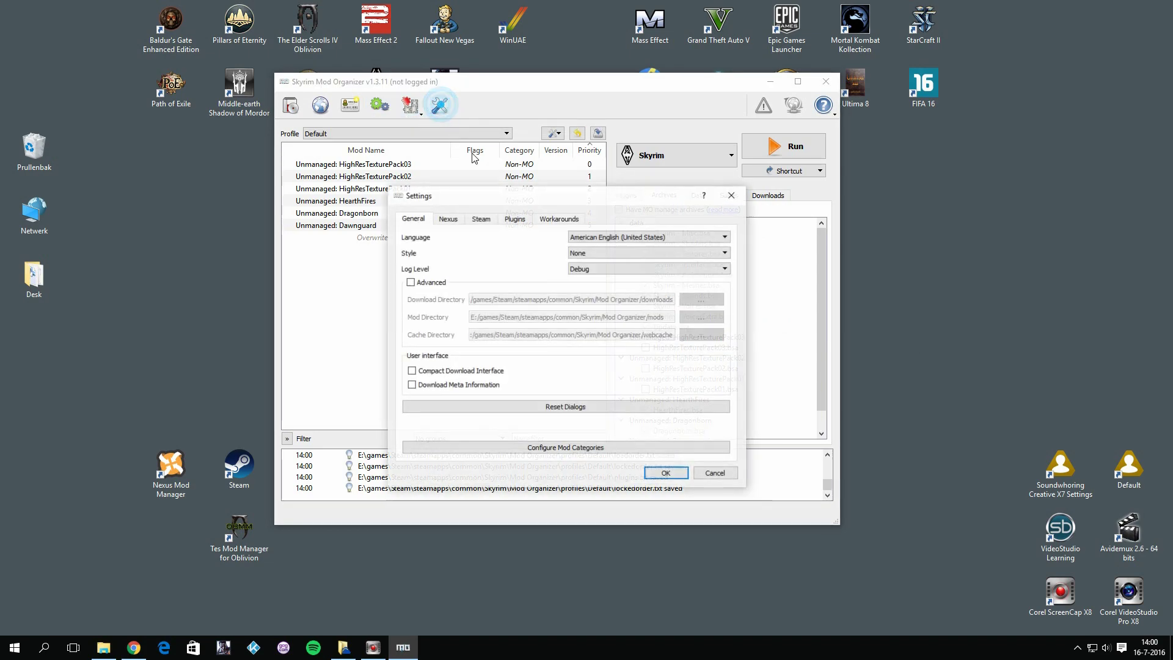
click(469, 389)
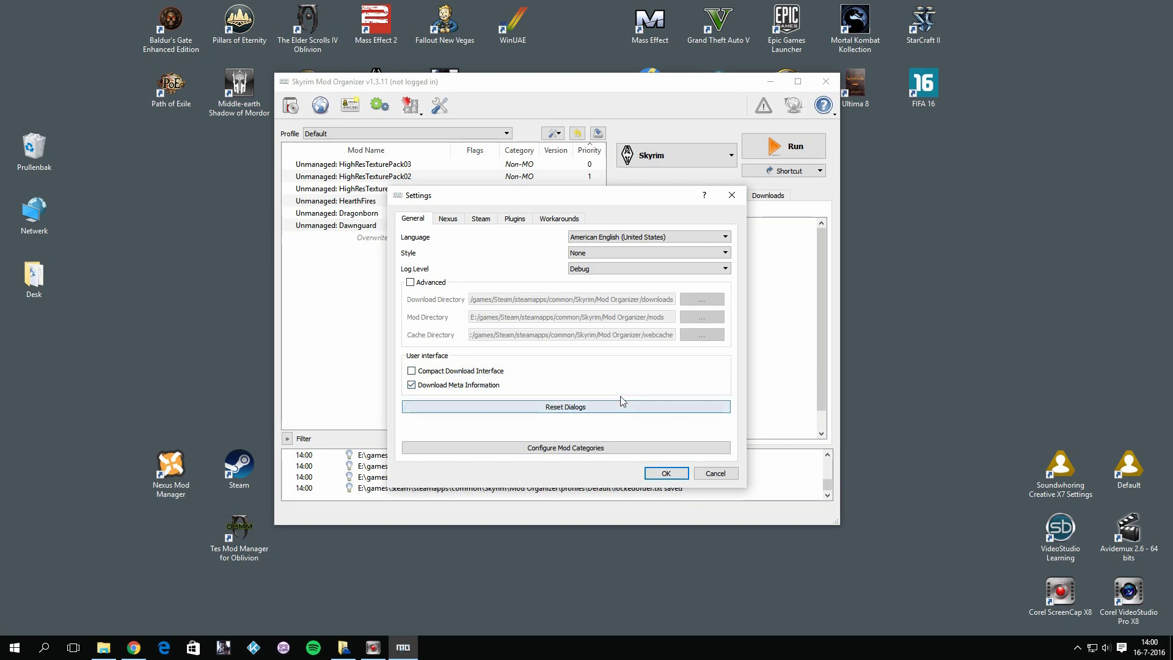
click(666, 473)
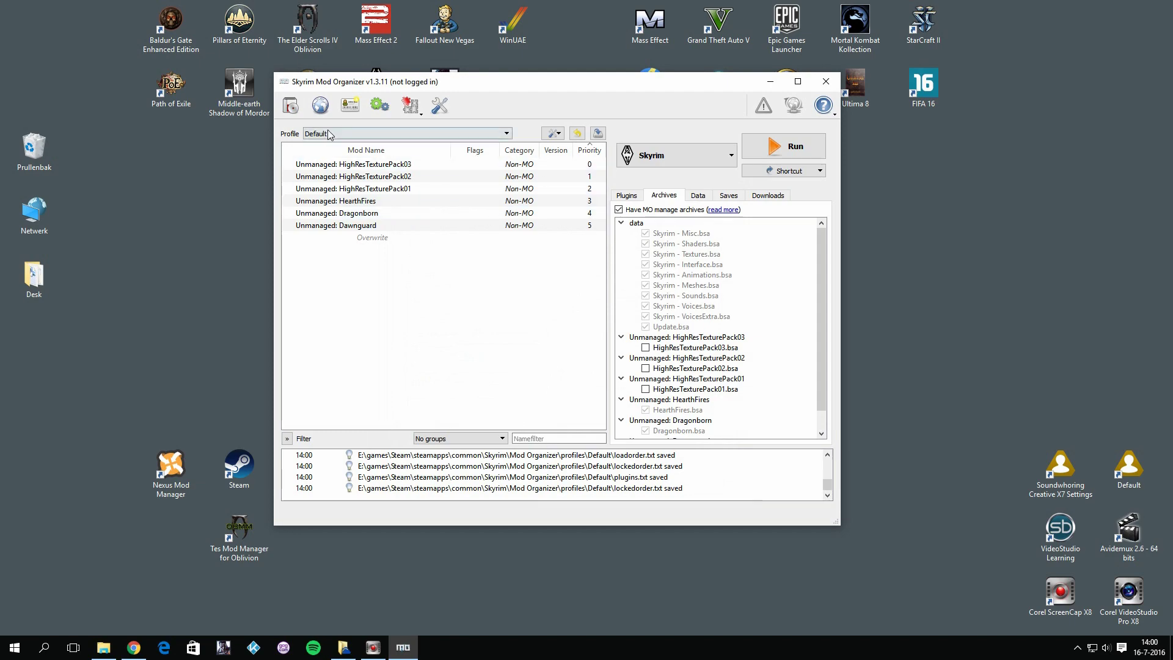
Close Mod Organizer and create a ModOrganizer.exe shortcut in Skyrim\Mod Organizer.
click(827, 82)
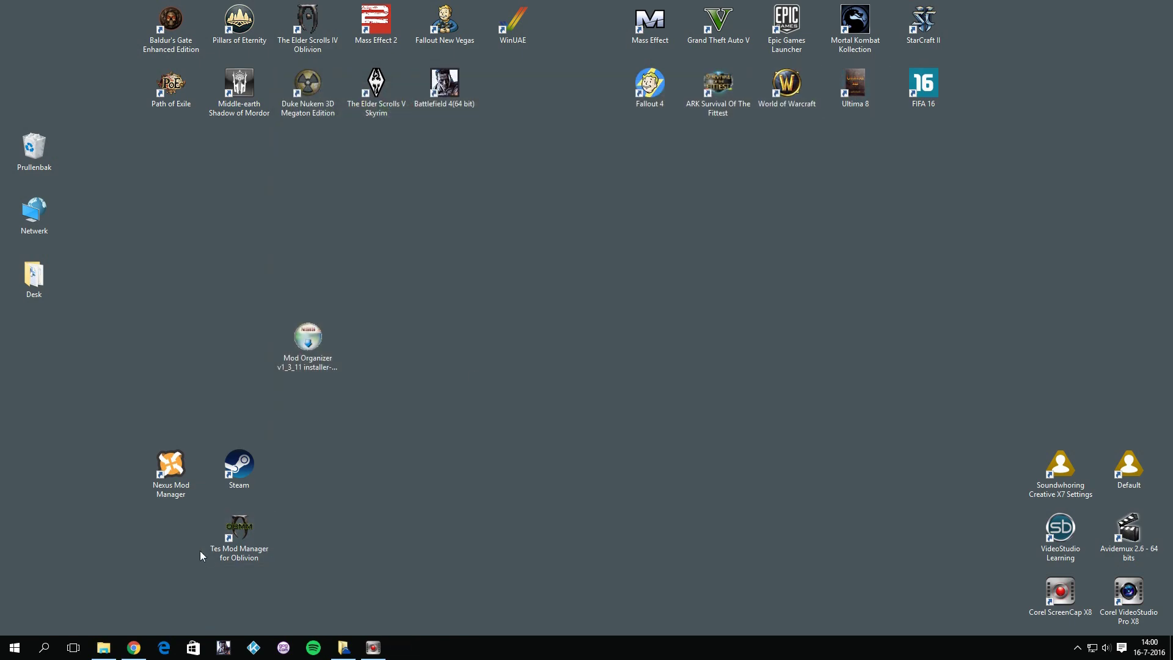
click(111, 652)
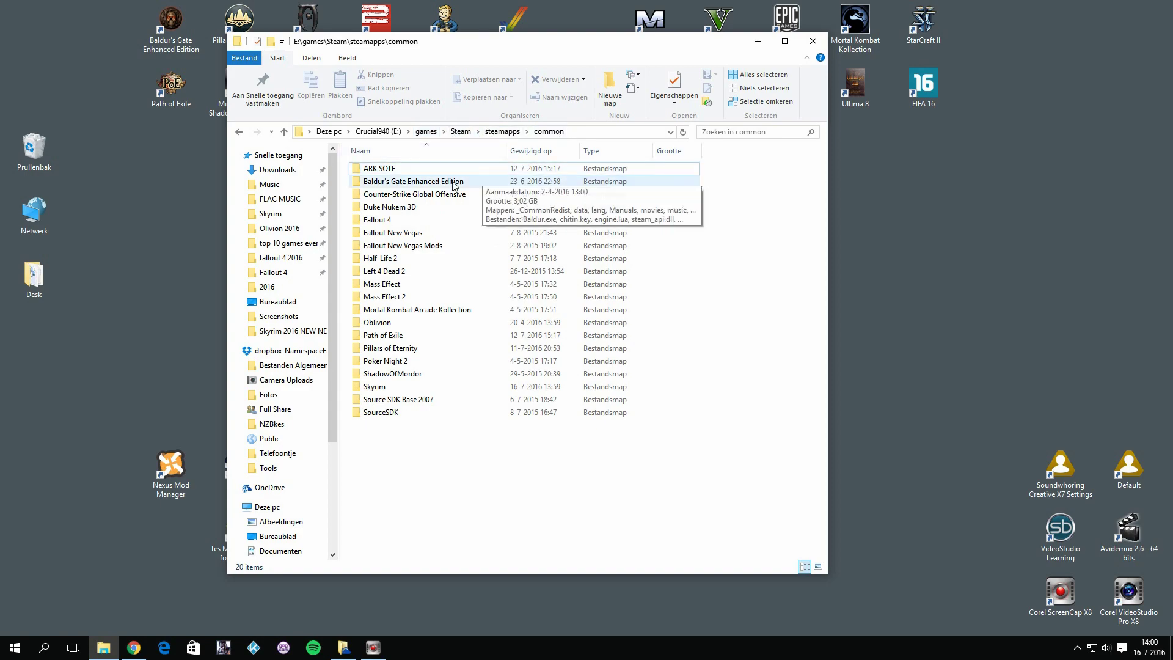
double_click(391, 386)
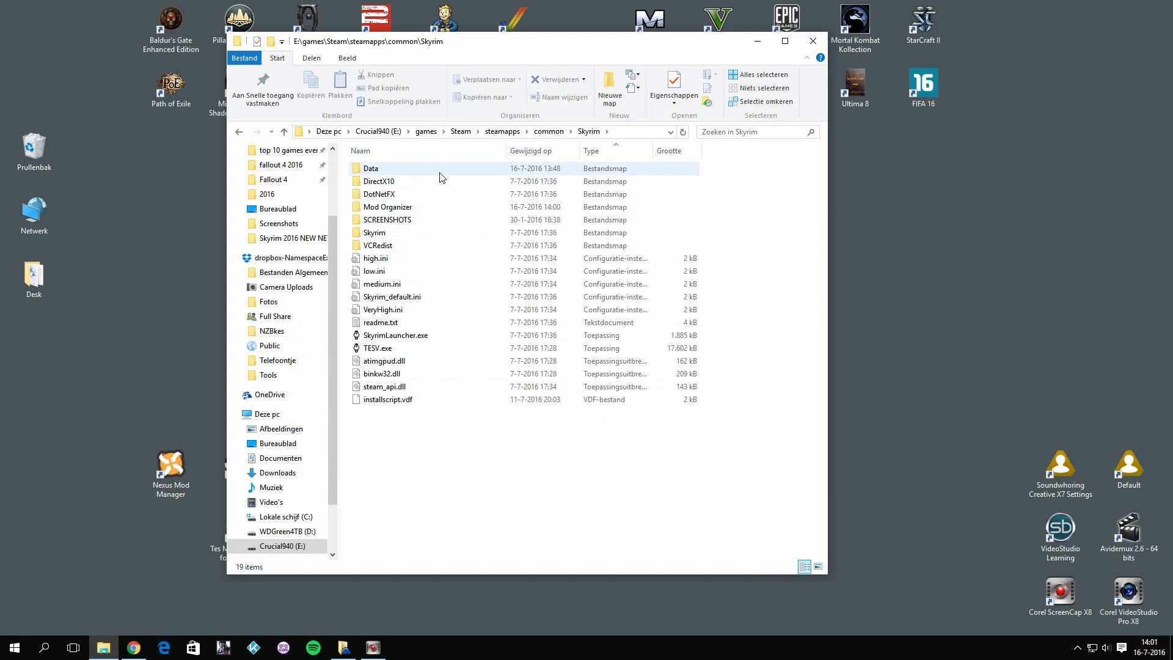
double_click(391, 208)
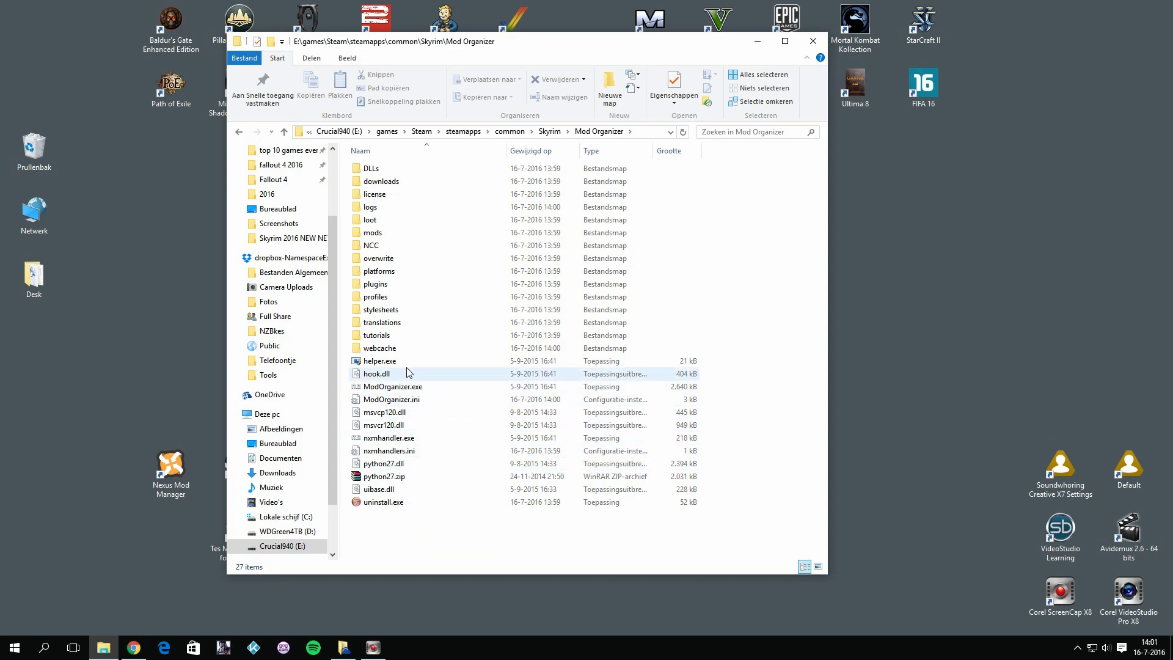
right_click(408, 387)
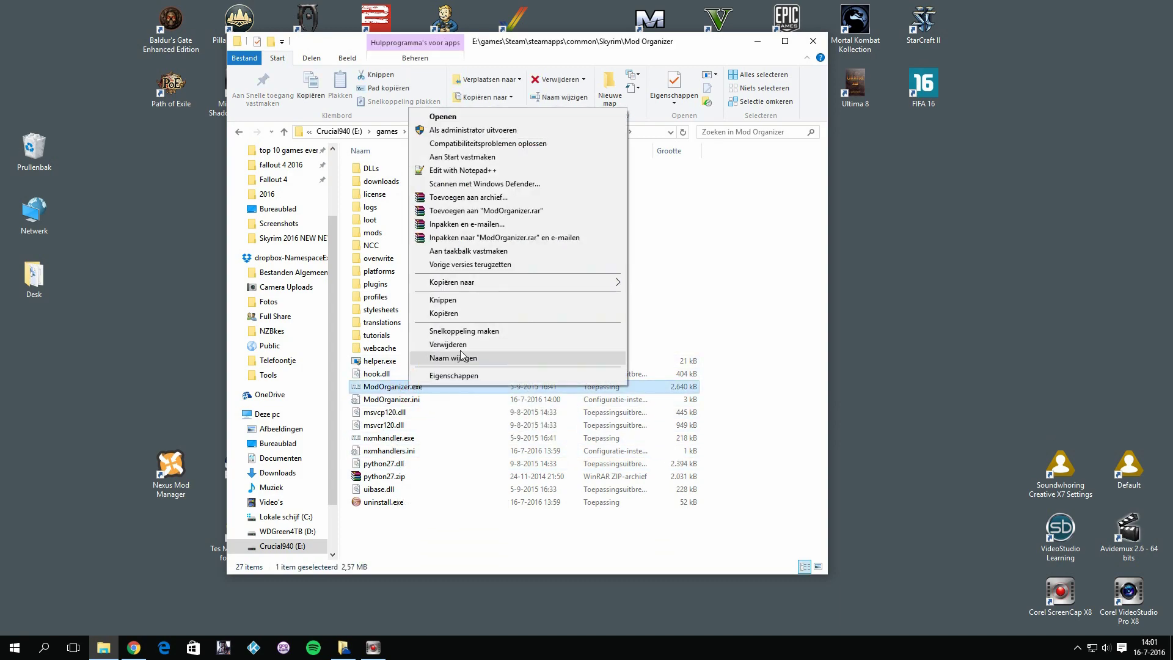
click(464, 330)
Move the new shortcut onto the desktop near the screen centre.
double_click(431, 401)
key(ctrl+x)
key(super+d)
click(456, 274)
key(ctrl+v)
drag(14, 33, 492, 221)
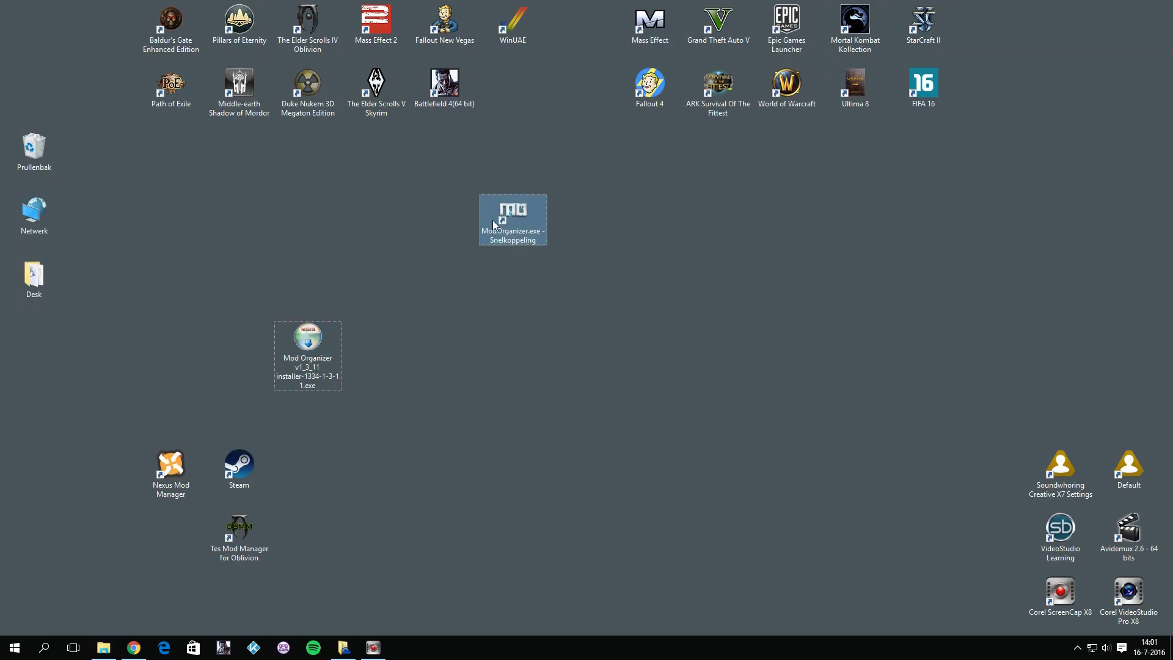
Rename the shortcut 'Skyrim Mod Organizer', place it below Fallout 4, and launch it.
click(523, 243)
text(Skyrim Mod Organizer)
key(Return)
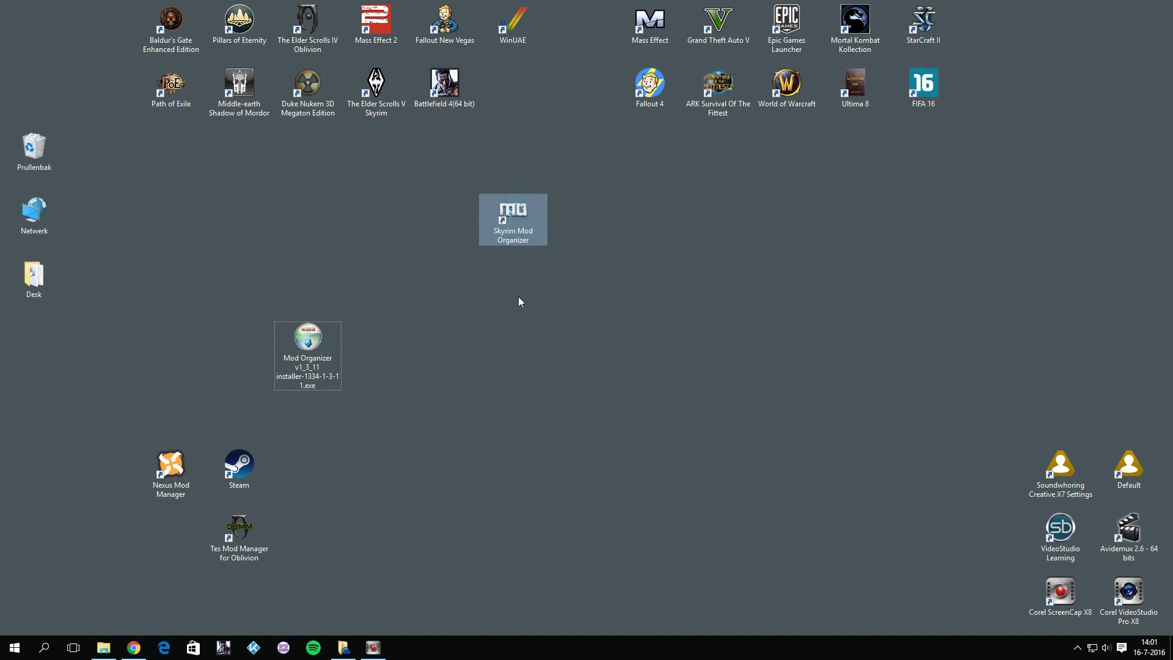
drag(532, 242, 669, 178)
double_click(669, 177)
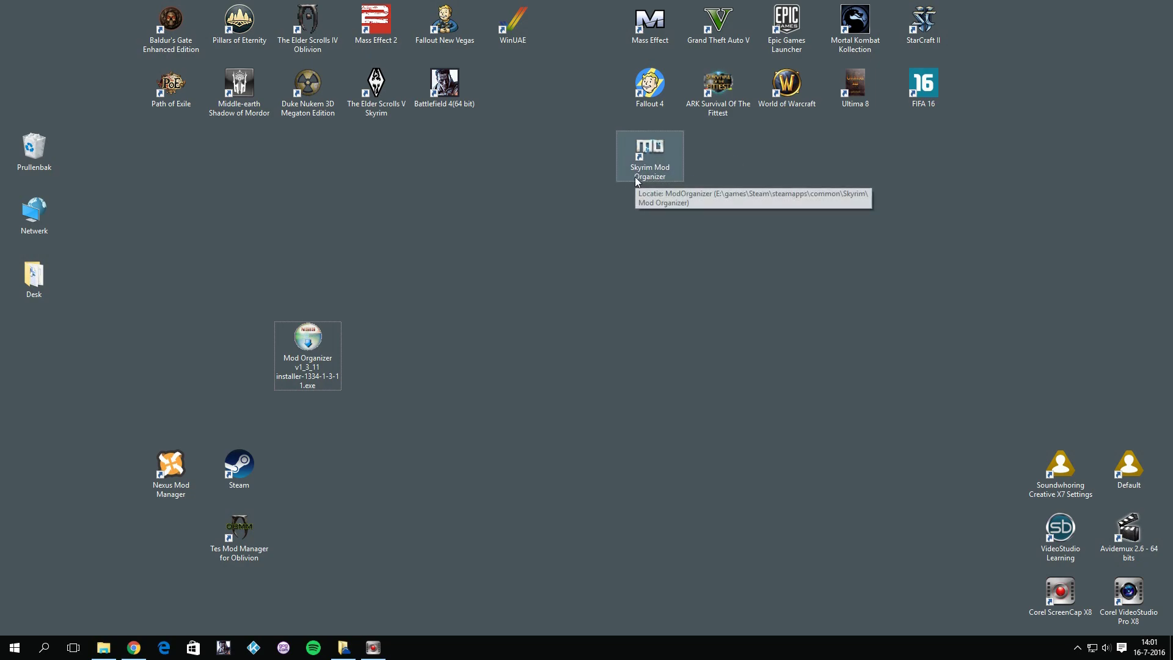